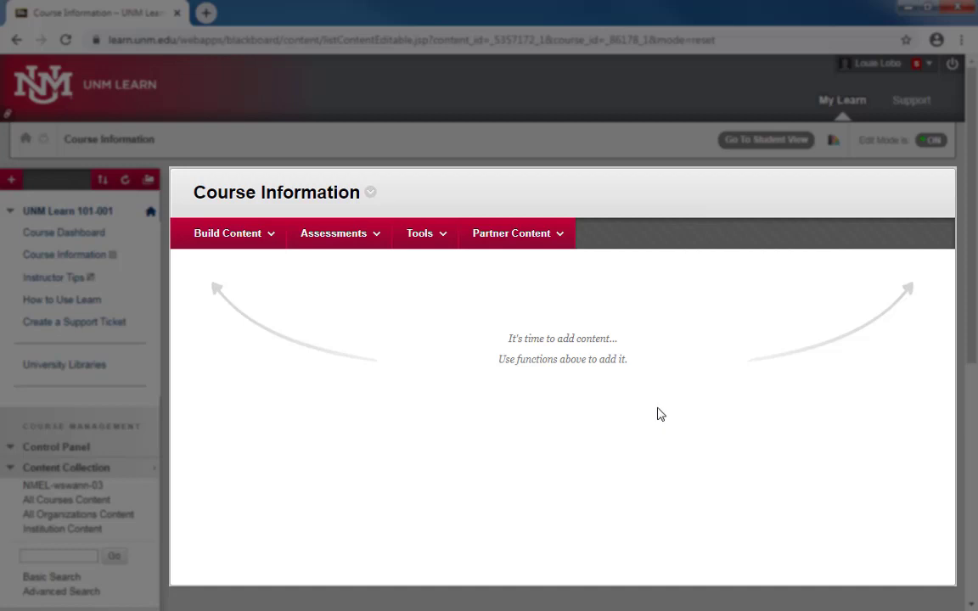
# - Create a new test named "Quiz 1" in the Course Information area and submit its test information
pyautogui.click(376, 236)
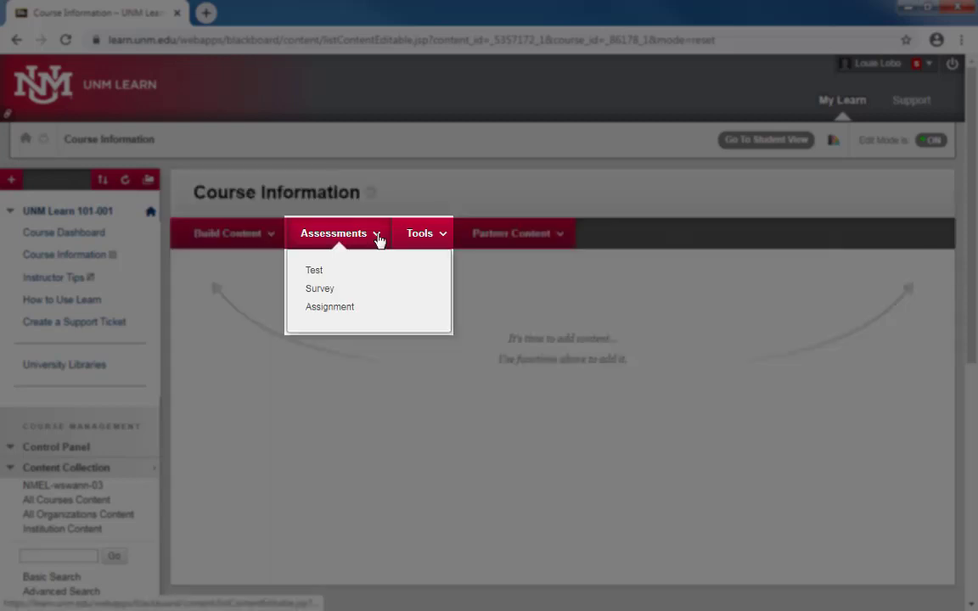
pyautogui.click(318, 272)
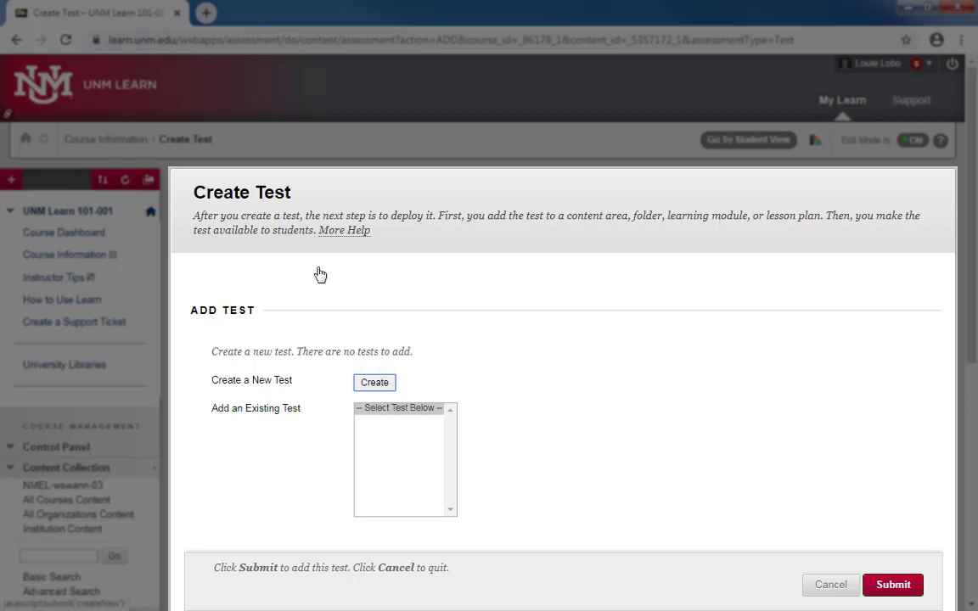
pyautogui.click(374, 383)
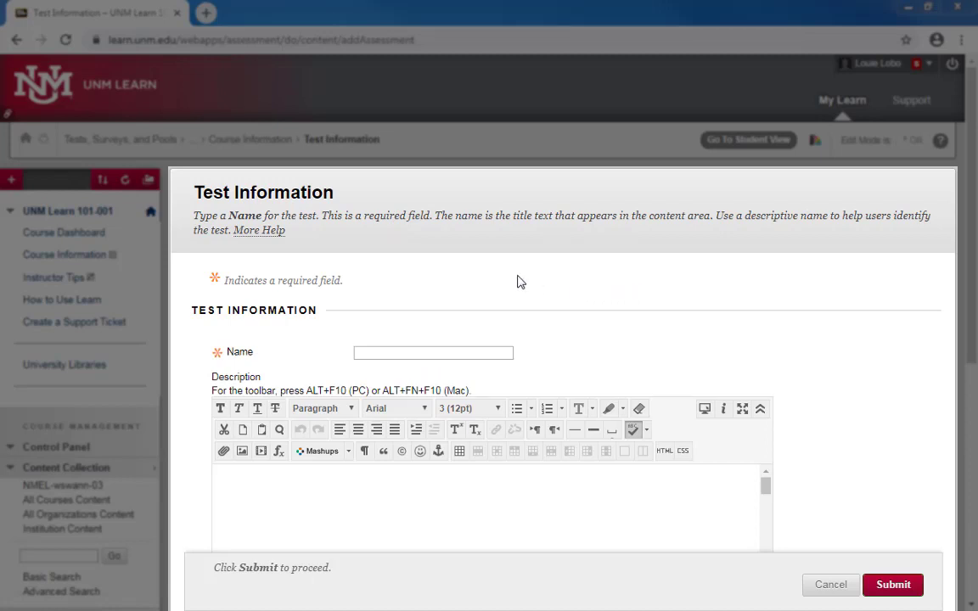
pyautogui.click(395, 349)
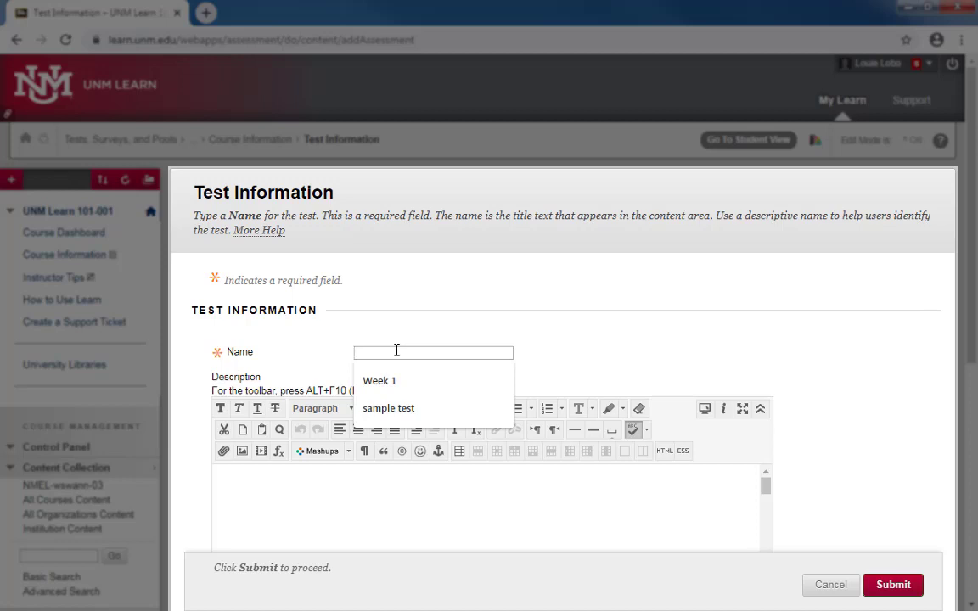
pyautogui.write('Quiz 1')
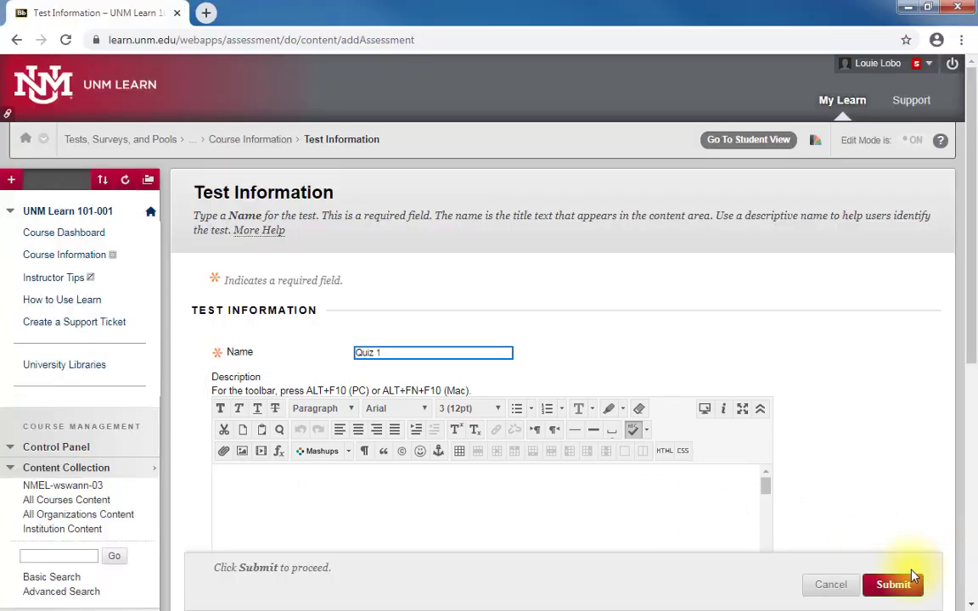
pyautogui.click(890, 585)
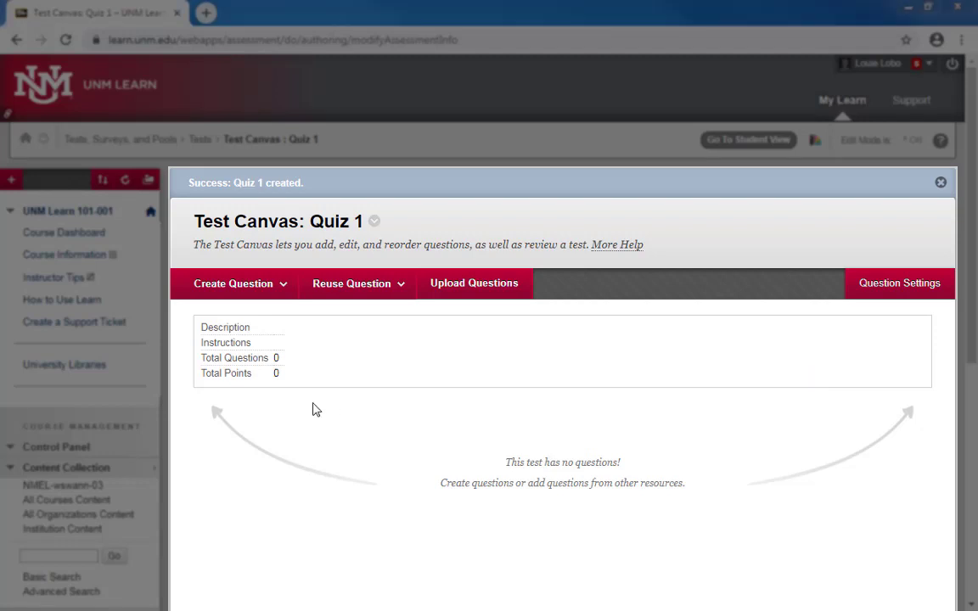
# - Start a Multiple Choice question in Quiz 1 with the question text "What year did the Great Depression start?"
pyautogui.click(246, 289)
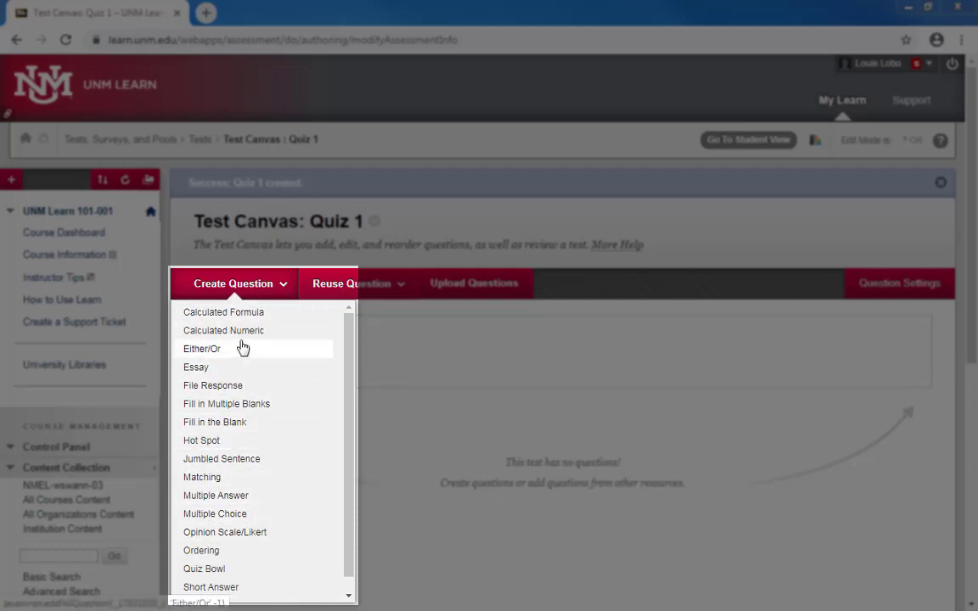
pyautogui.click(381, 291)
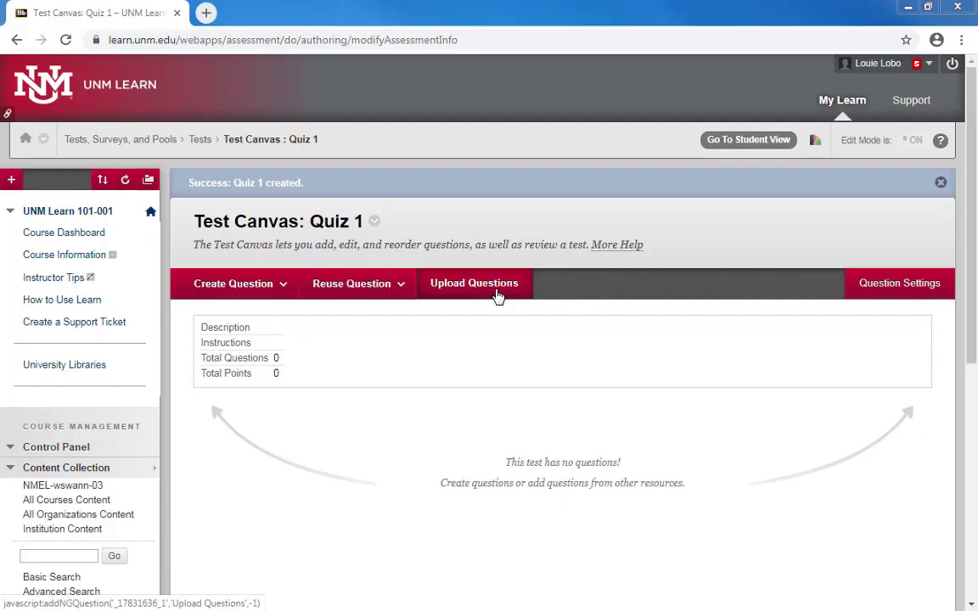
pyautogui.click(230, 287)
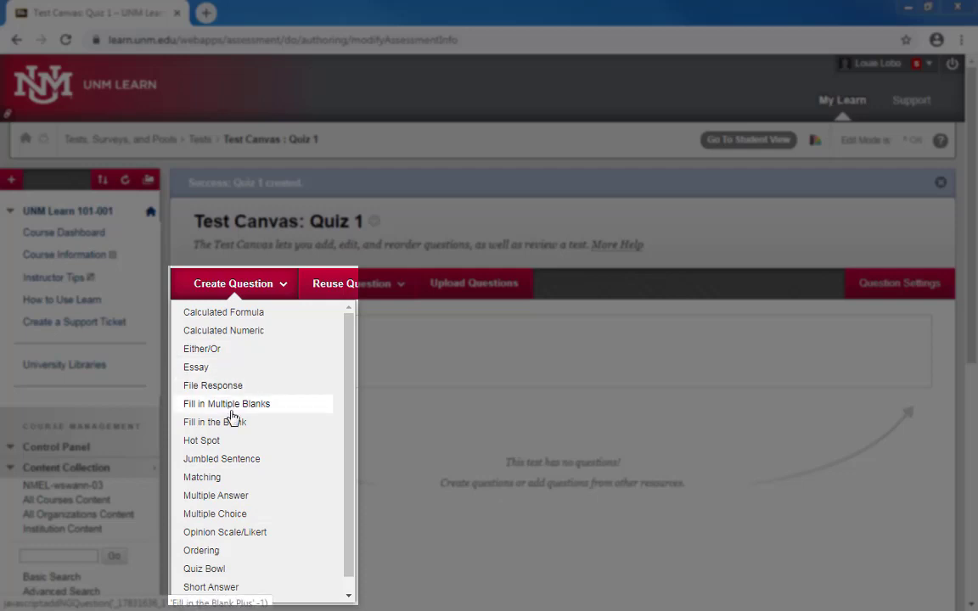
pyautogui.click(220, 516)
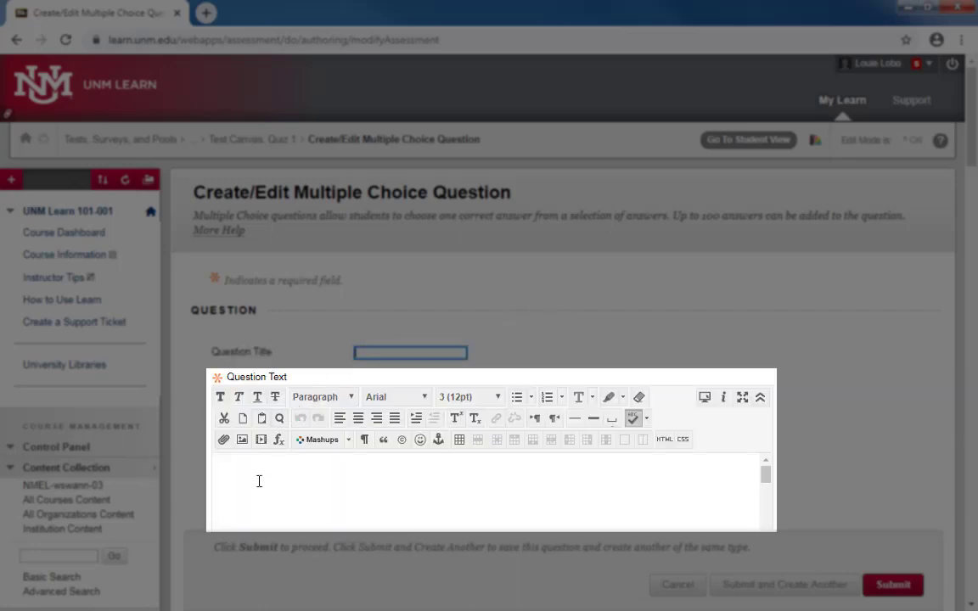
pyautogui.click(298, 491)
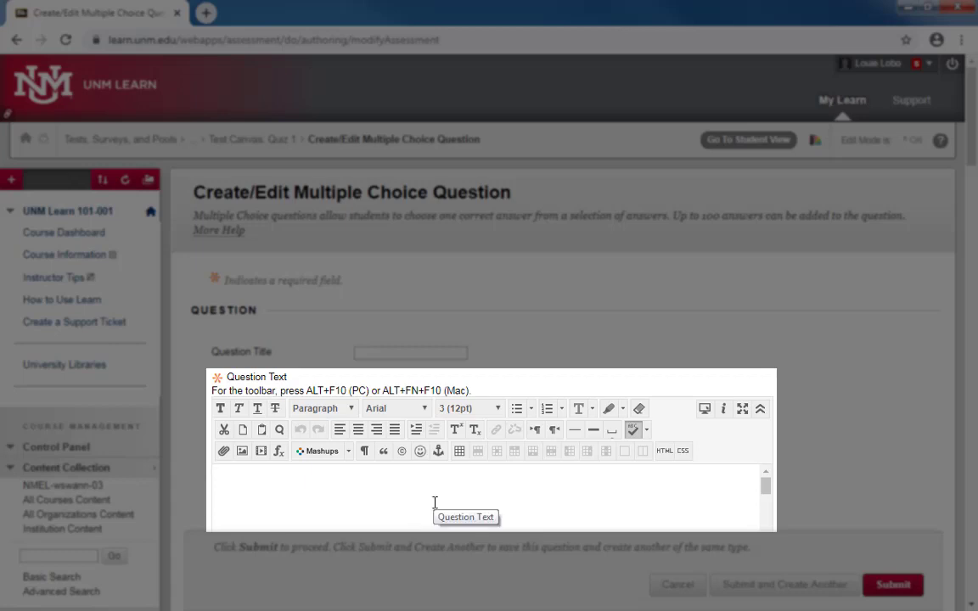
pyautogui.write('What year did the Great Depression start?')
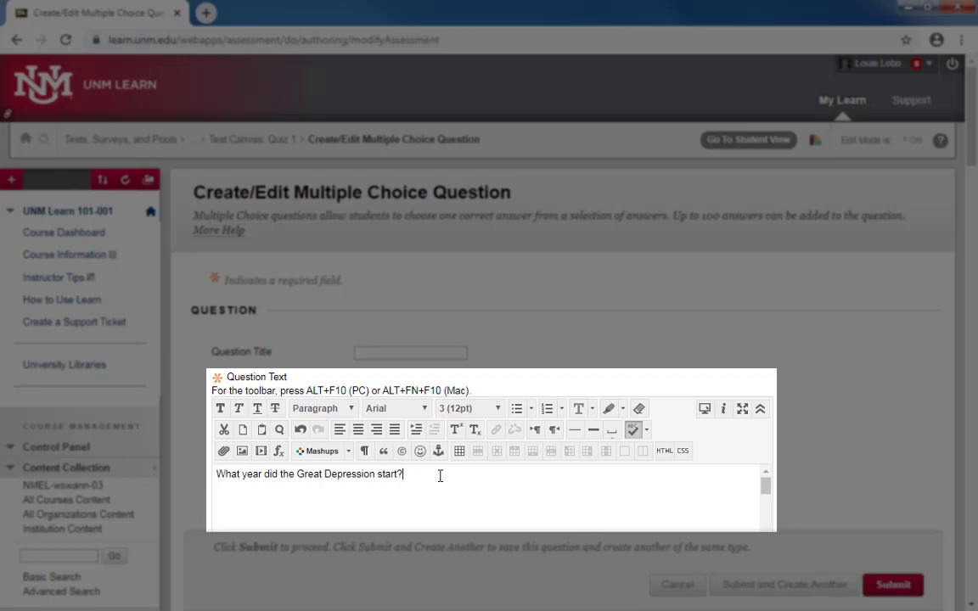
# - Enter 1915 as Answer 1 and 1925 as Answer 2 of the multiple choice question
pyautogui.scroll(-2, 822, 466)
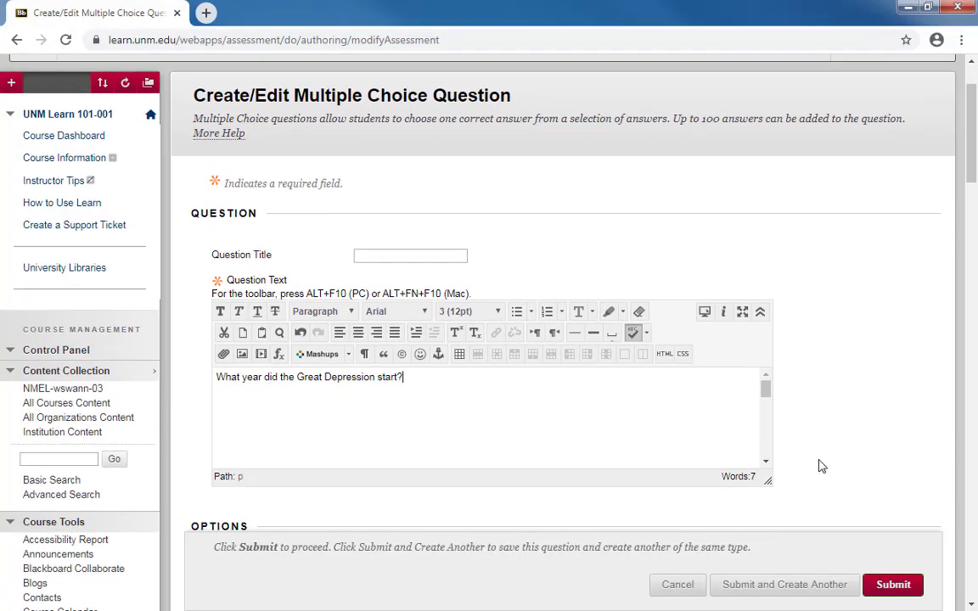
pyautogui.scroll(-7, 822, 466)
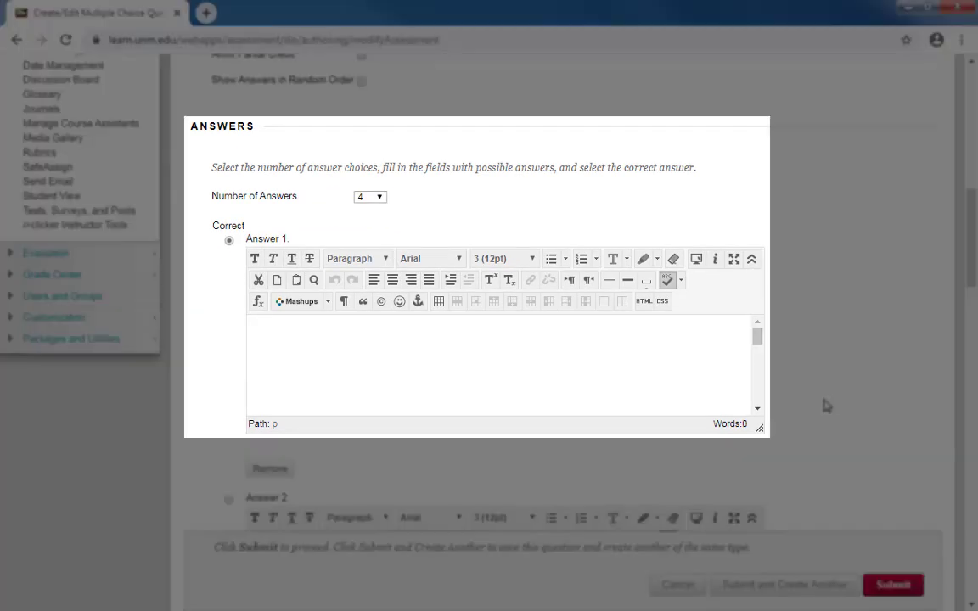
pyautogui.click(330, 340)
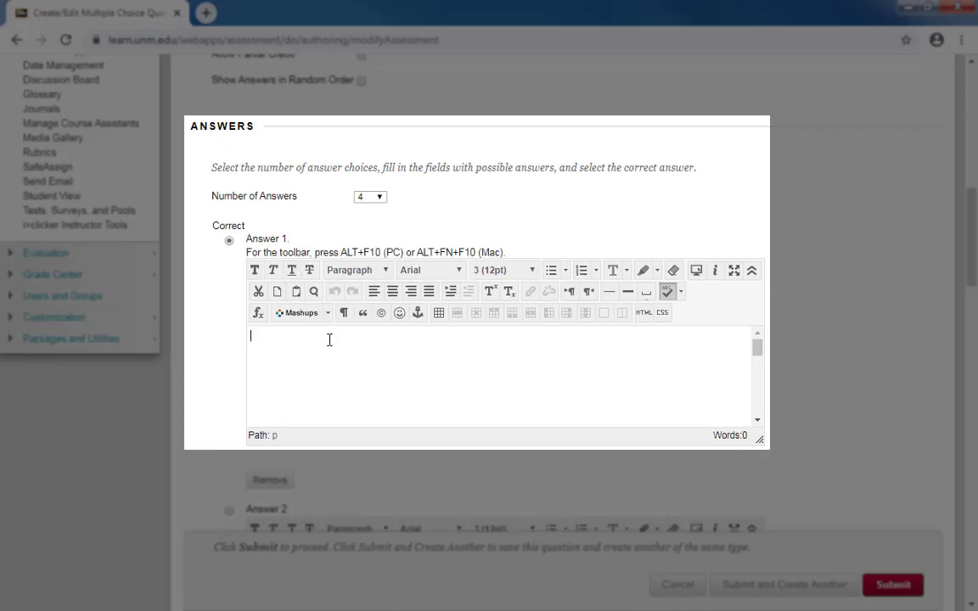
pyautogui.hotkey('ctrl', 'v')
pyautogui.write('1915')
pyautogui.scroll(-1, 832, 374)
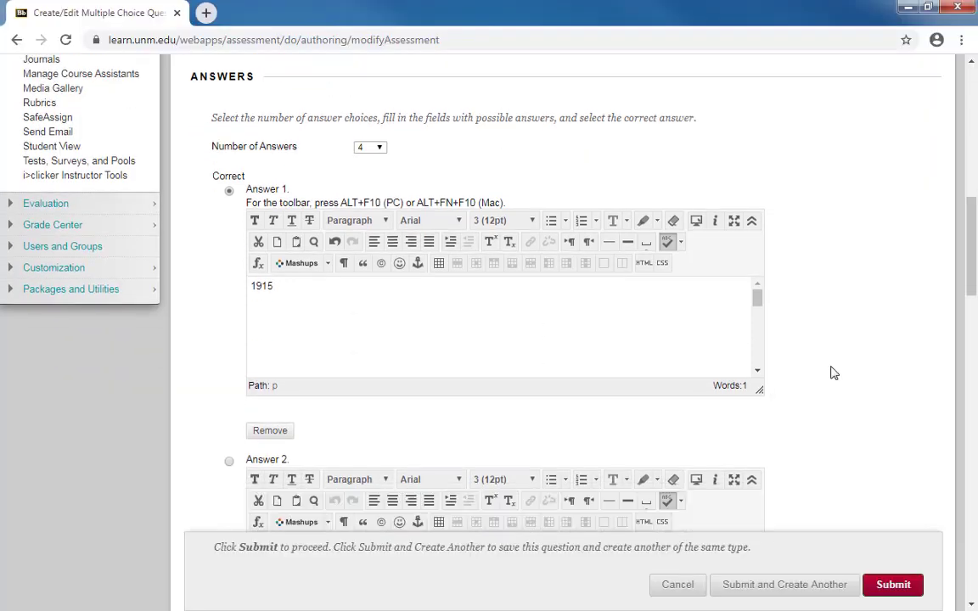
pyautogui.scroll(-1, 833, 373)
pyautogui.click(352, 471)
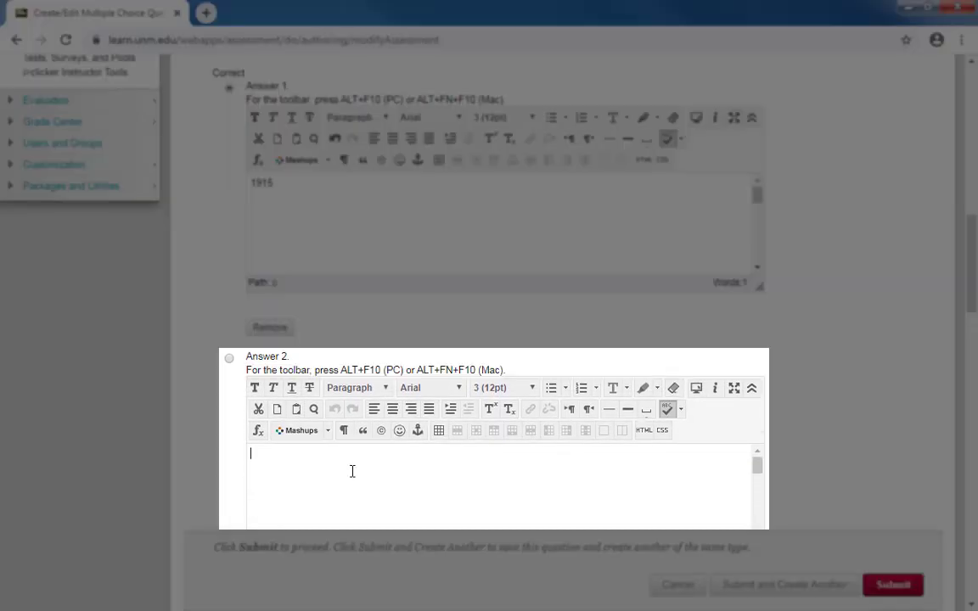
pyautogui.write('1925')
# - Enter 1929 as Answer 3 and 1939 as Answer 4 of the multiple choice question
pyautogui.scroll(-4, 823, 363)
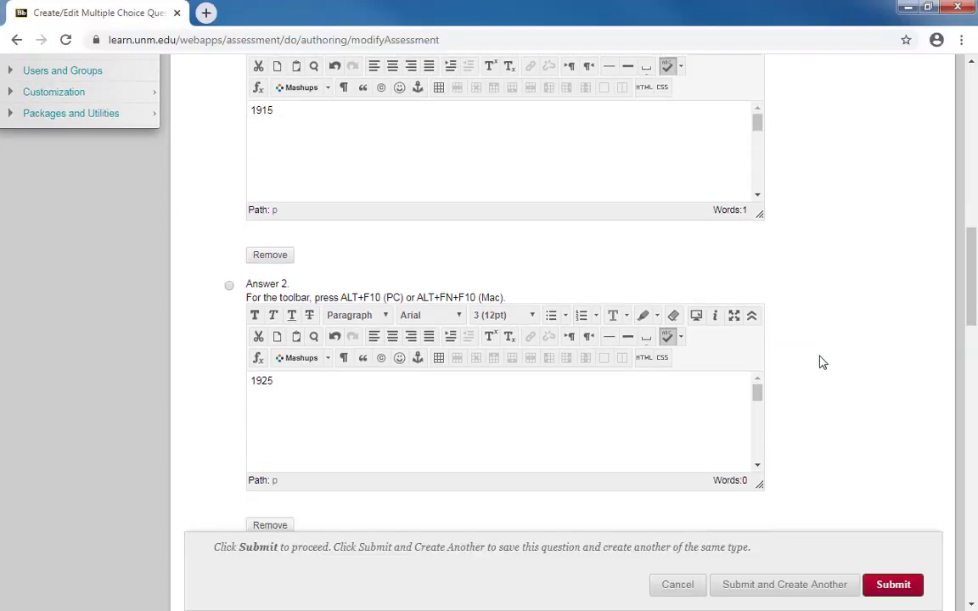
pyautogui.scroll(-2, 823, 362)
pyautogui.click(576, 371)
pyautogui.write('1')
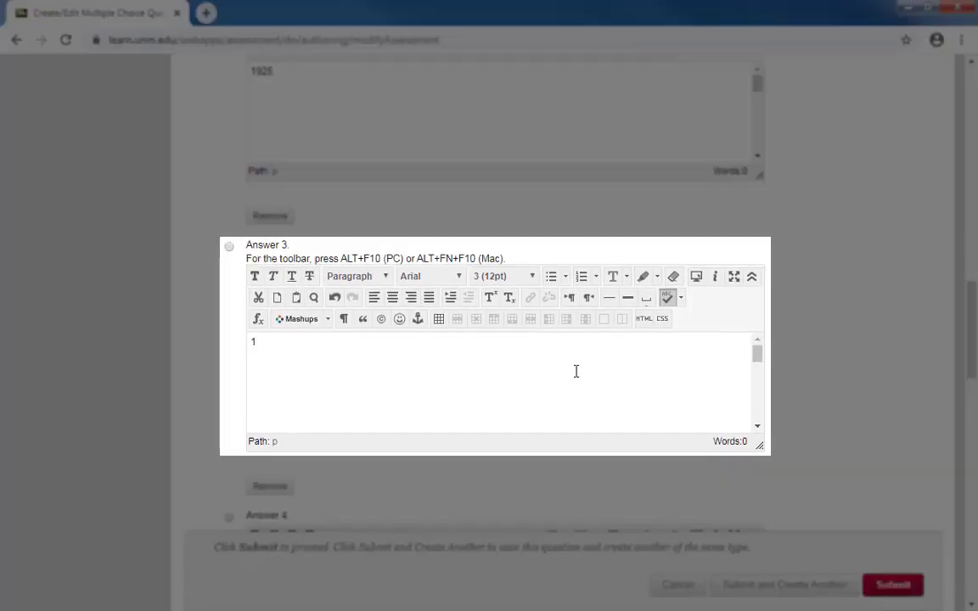
pyautogui.write('929')
pyautogui.scroll(-3, 850, 321)
pyautogui.click(398, 461)
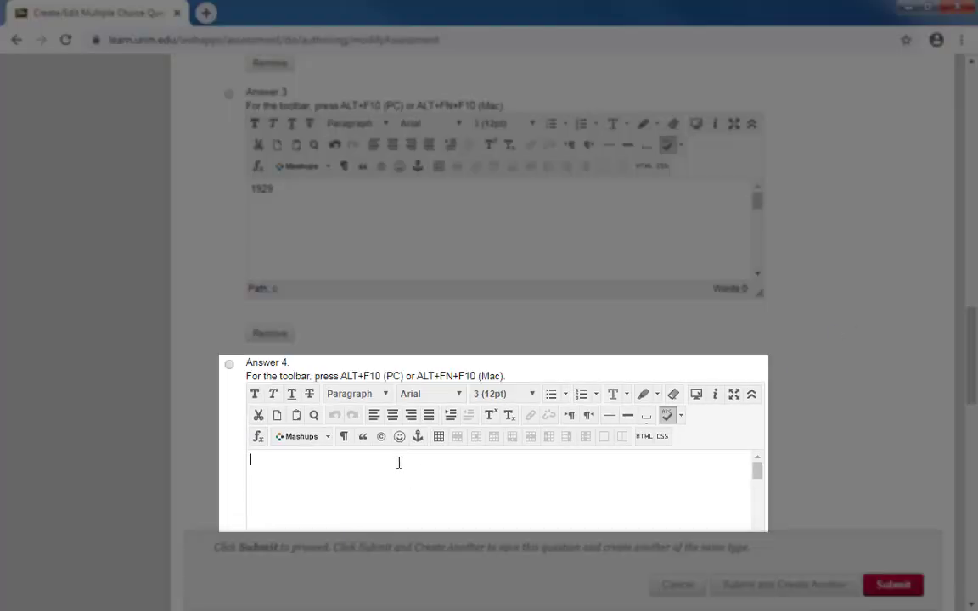
pyautogui.write('1939')
# - Examine the option for removing an answer and the available choices for the number of answers
pyautogui.scroll(-1, 850, 375)
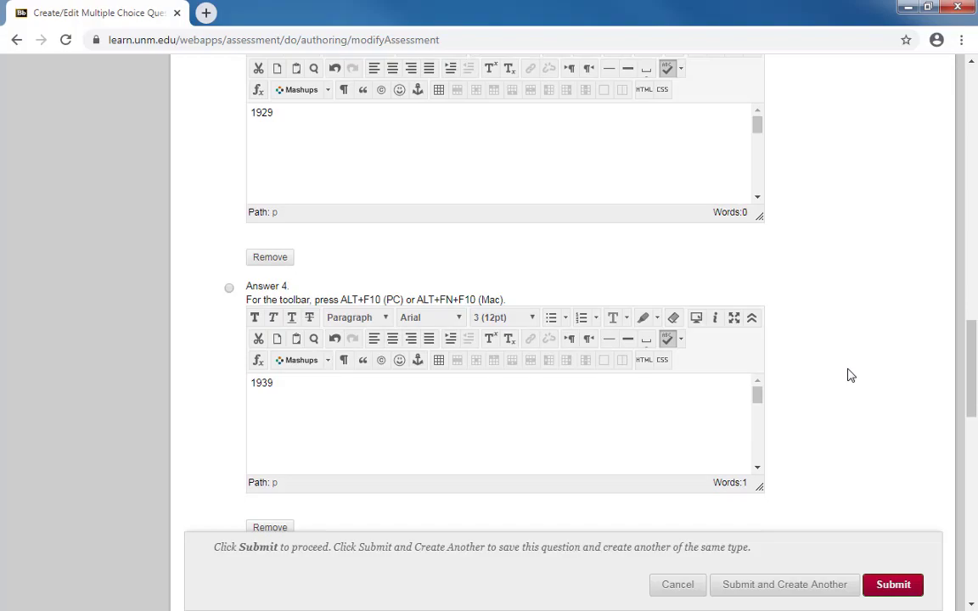
pyautogui.scroll(-1, 850, 375)
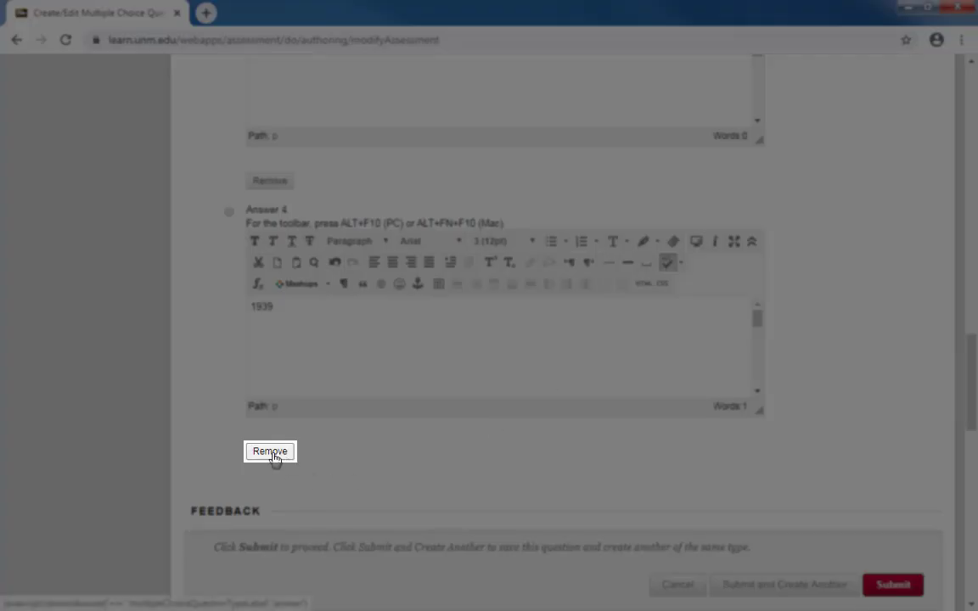
pyautogui.scroll(2, 847, 382)
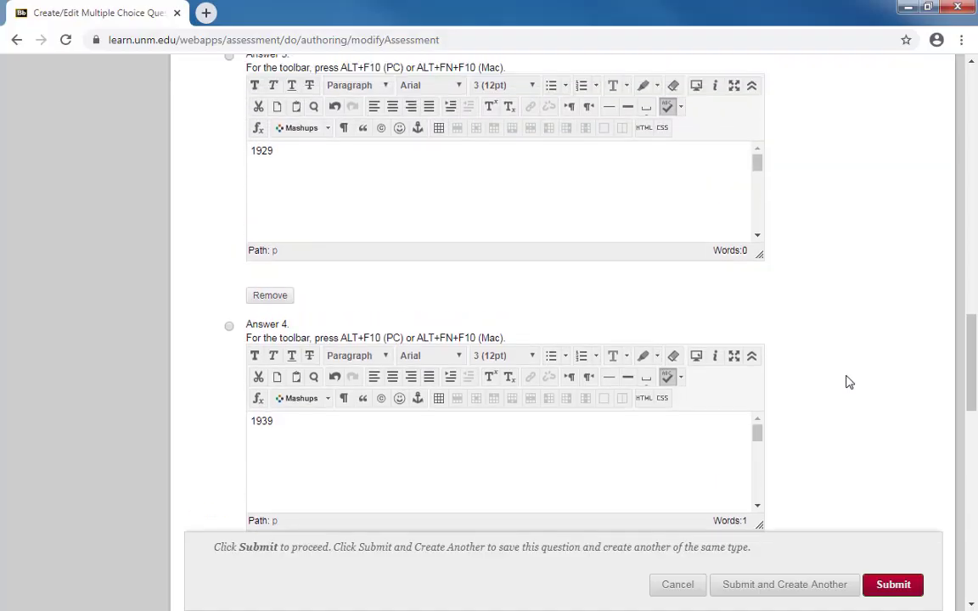
pyautogui.scroll(8, 850, 382)
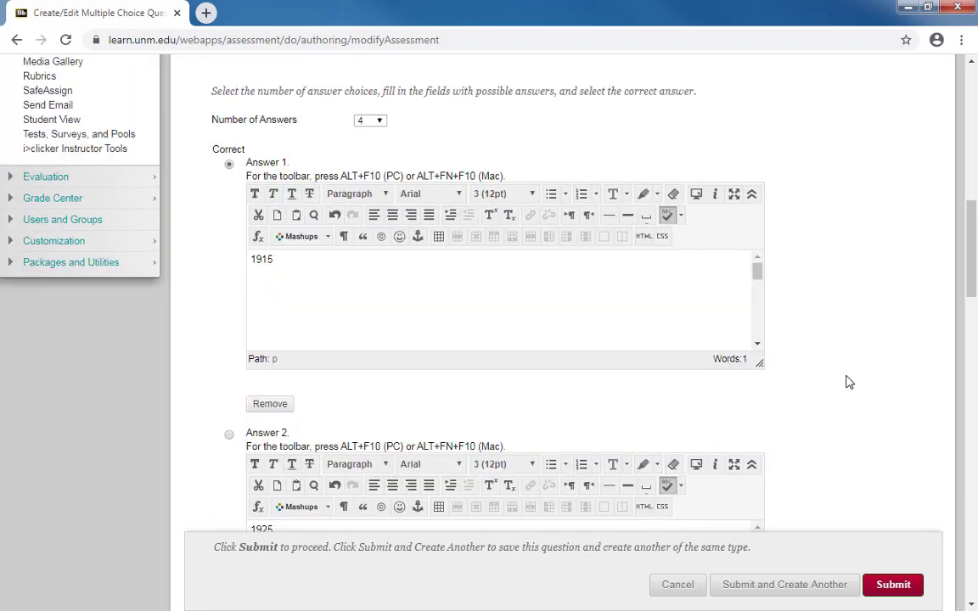
pyautogui.scroll(1, 407, 422)
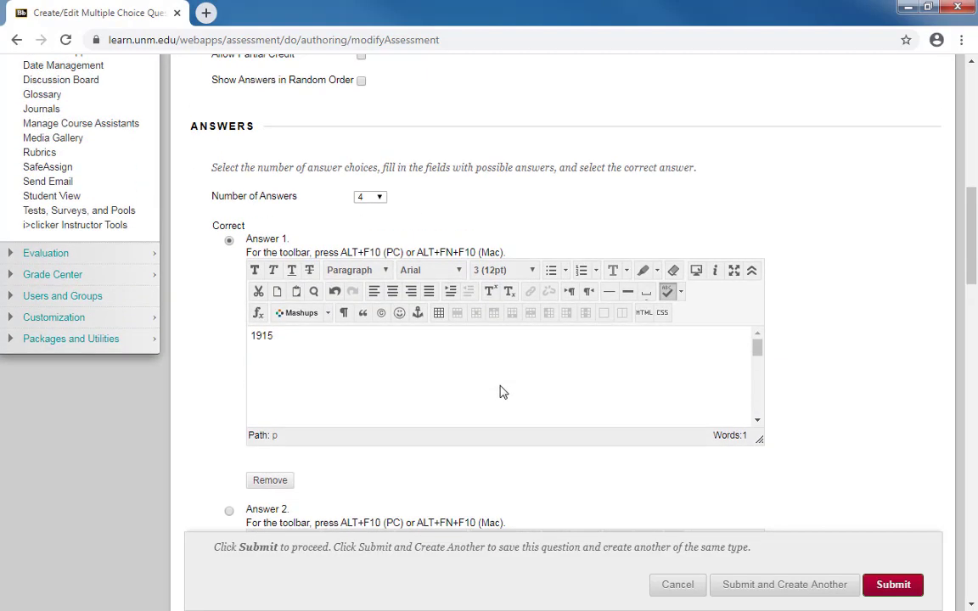
pyautogui.click(379, 199)
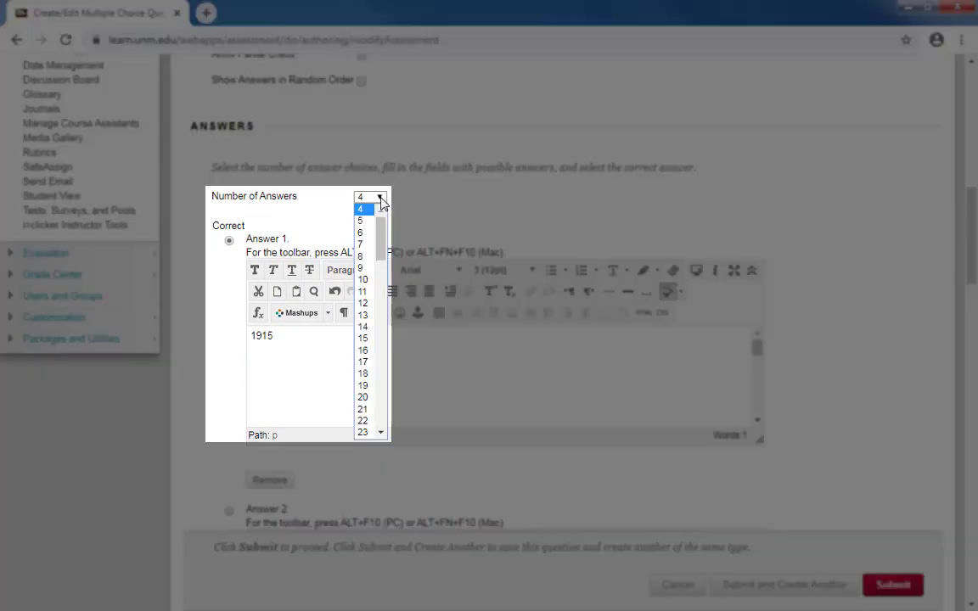
pyautogui.click(380, 199)
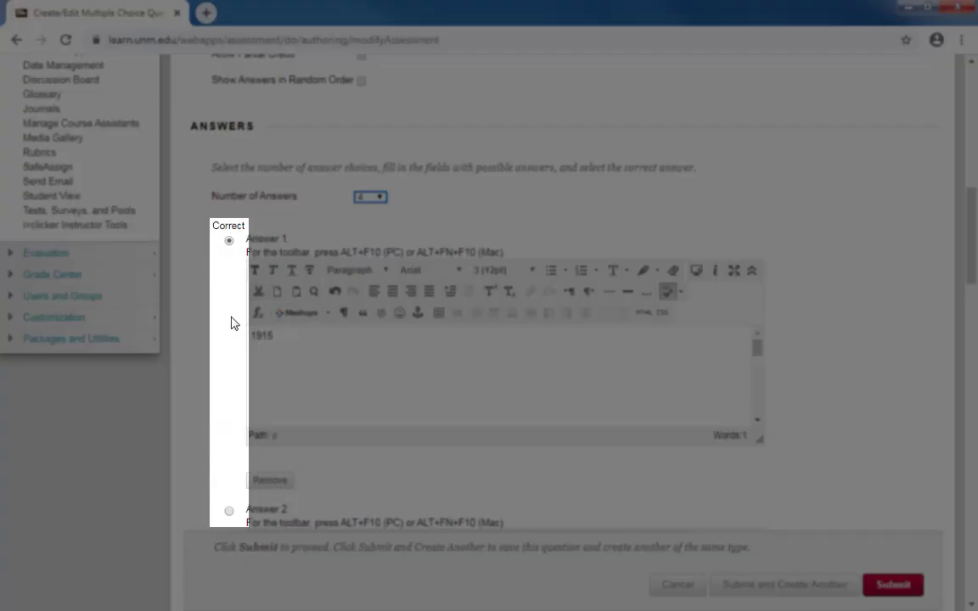
# - Mark Answer 3 (1929) as the correct answer and submit the multiple choice question
pyautogui.click(228, 240)
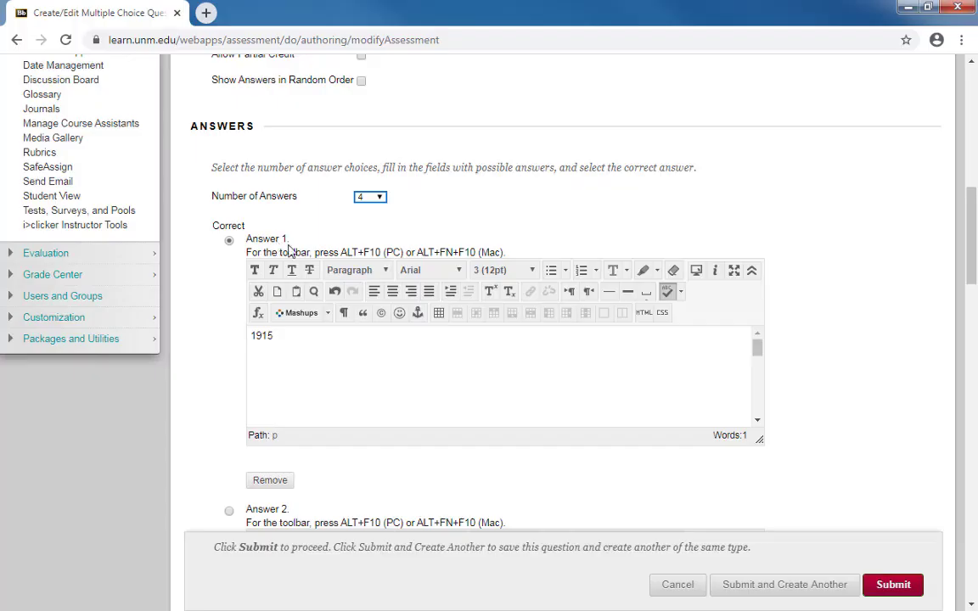
pyautogui.scroll(-5, 237, 328)
pyautogui.scroll(-2, 234, 328)
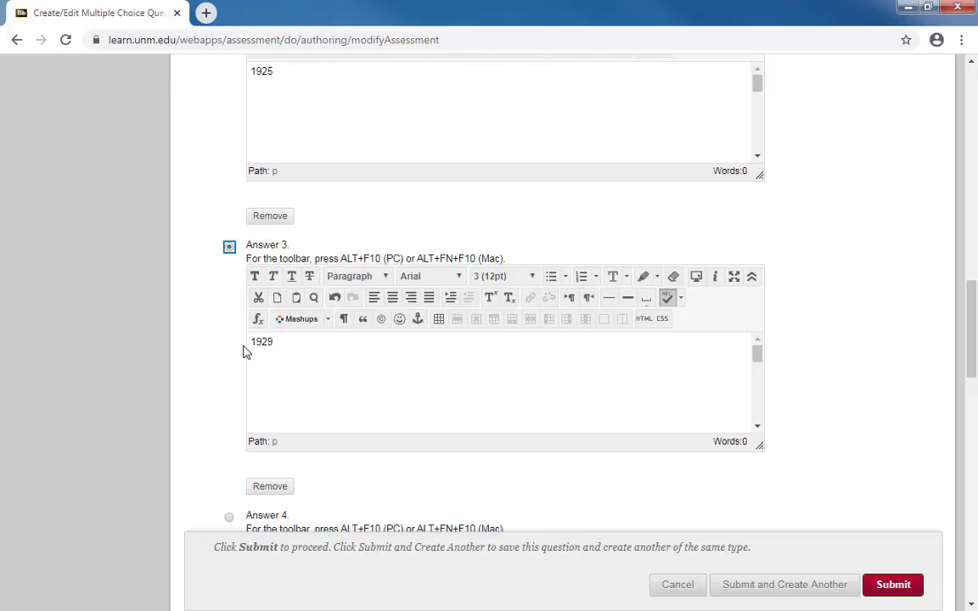
pyautogui.click(241, 350)
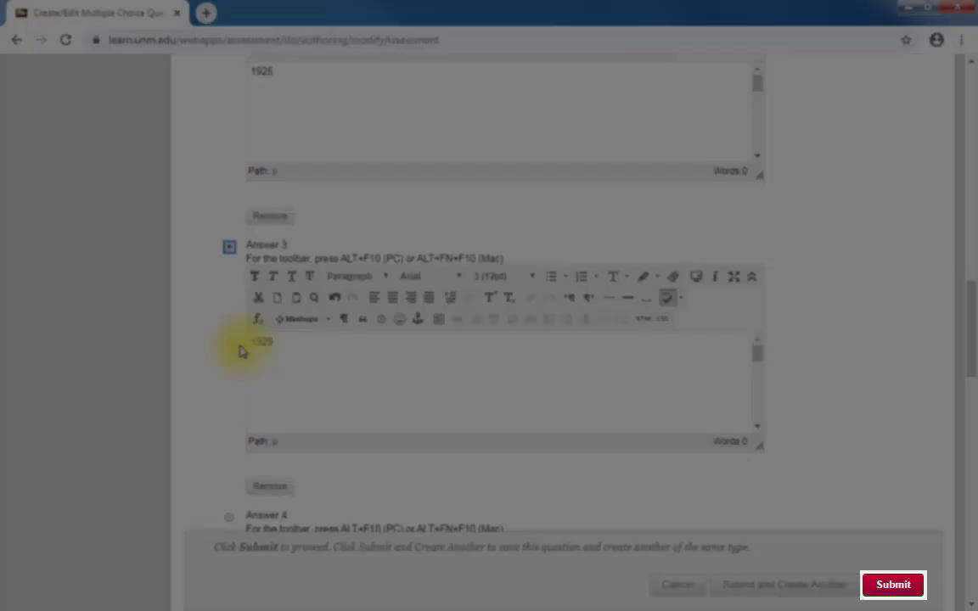
pyautogui.click(893, 584)
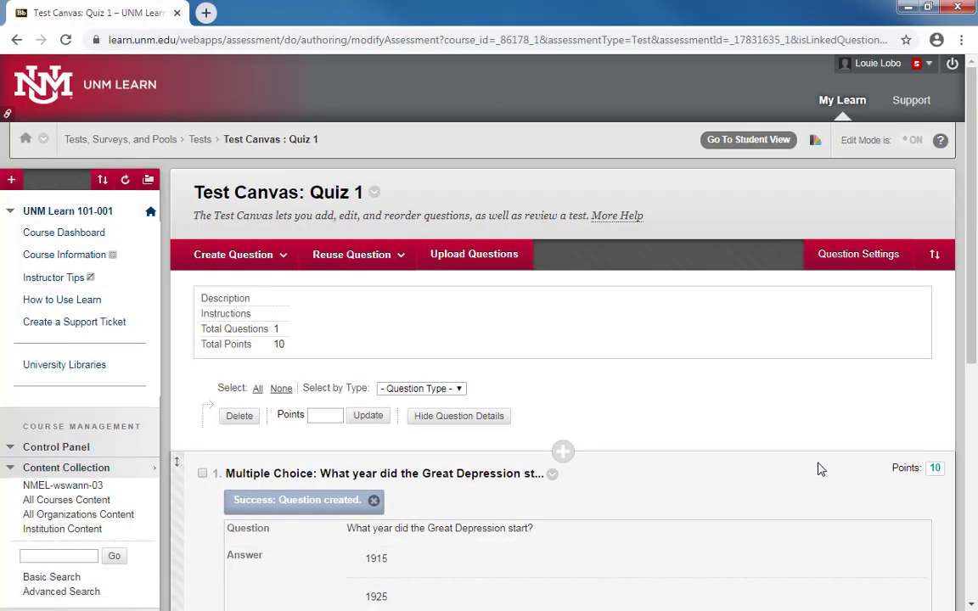
# - Create a True/False question with the text "In the lead up to the Civil War, South Carolina was the first state to secede."
pyautogui.scroll(-2, 808, 430)
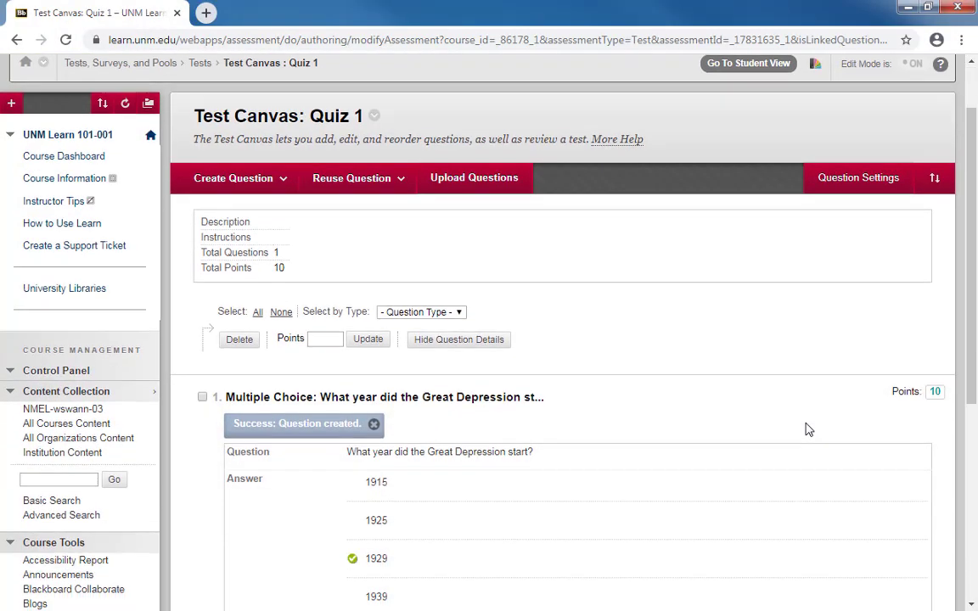
pyautogui.scroll(-1, 808, 429)
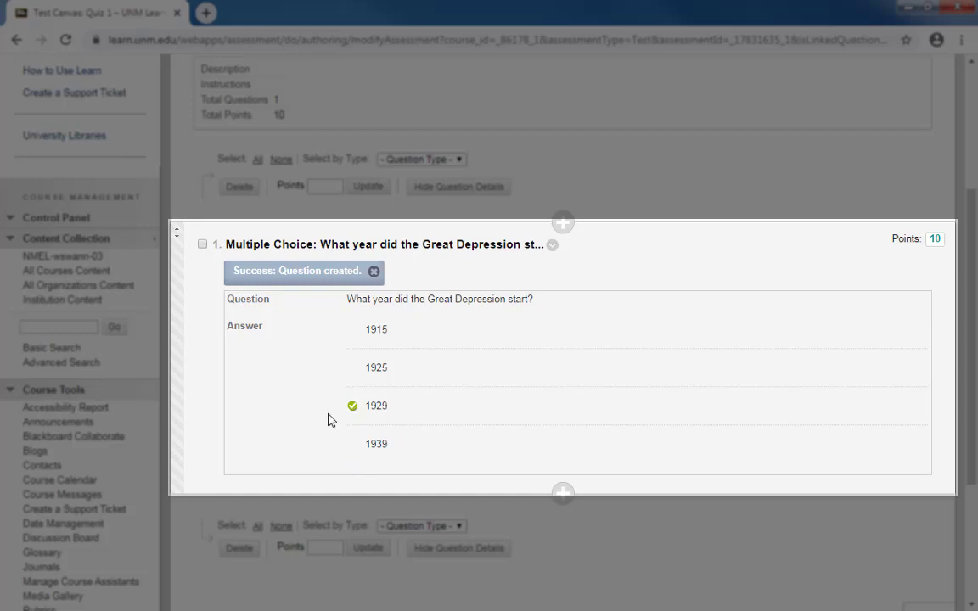
pyautogui.scroll(3, 372, 416)
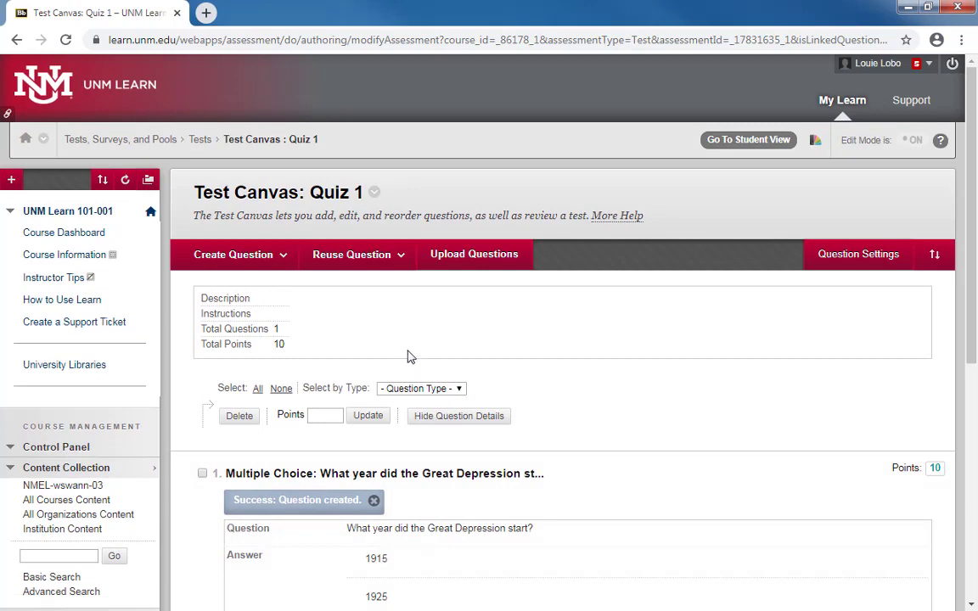
pyautogui.click(252, 258)
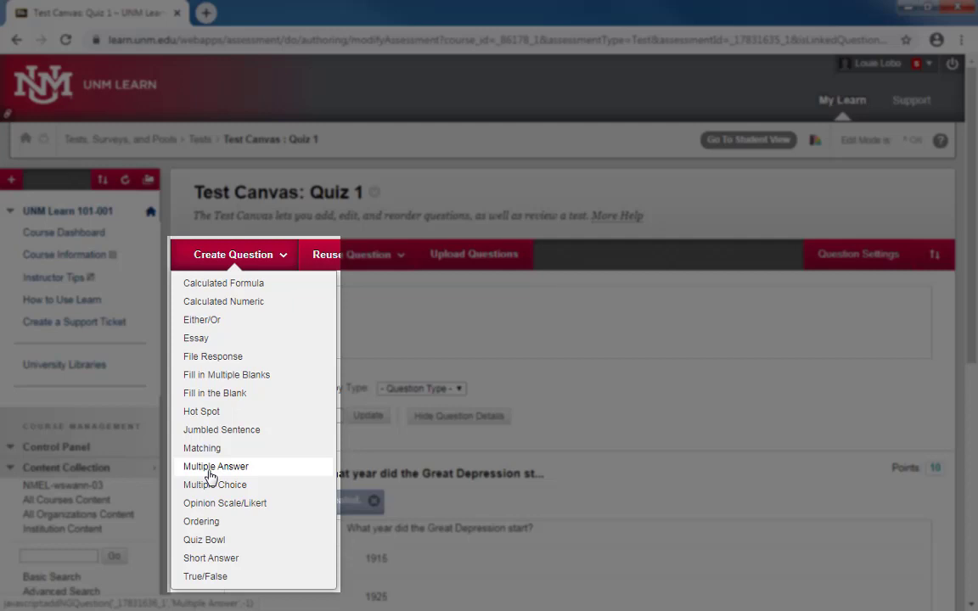
pyautogui.click(206, 581)
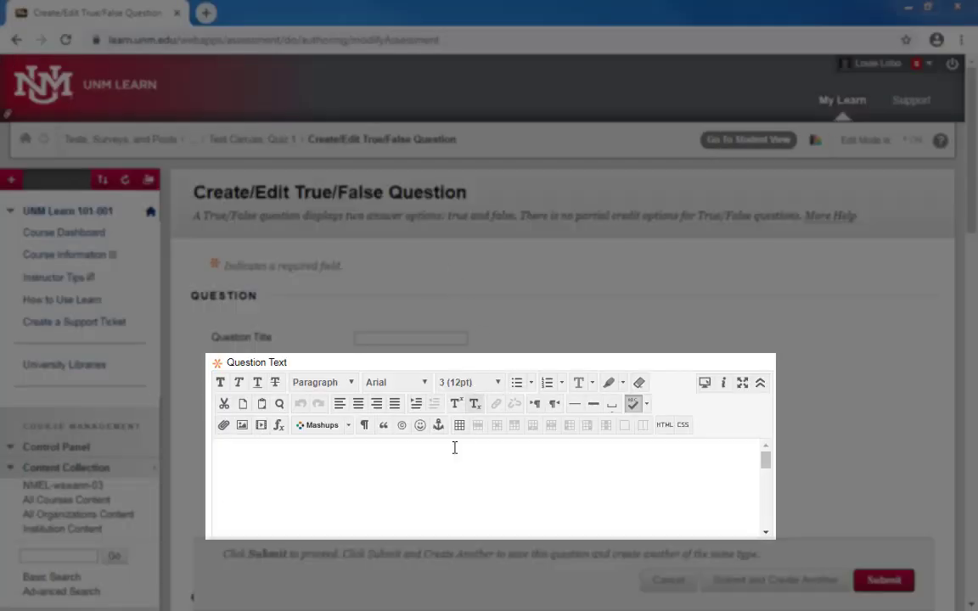
pyautogui.click(335, 469)
pyautogui.write('In the lead u')
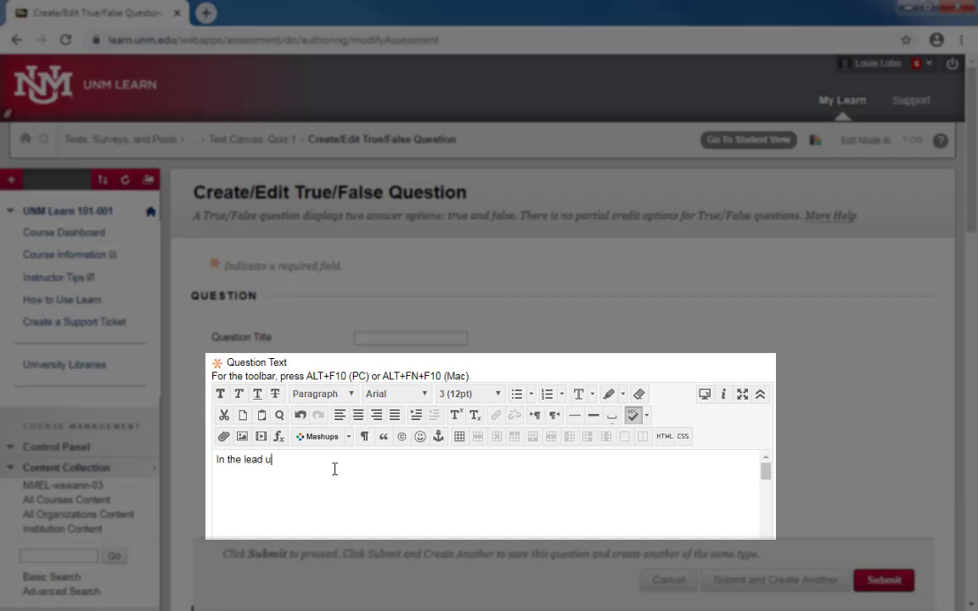
pyautogui.write('p to the Civil War, South Carolina was t')
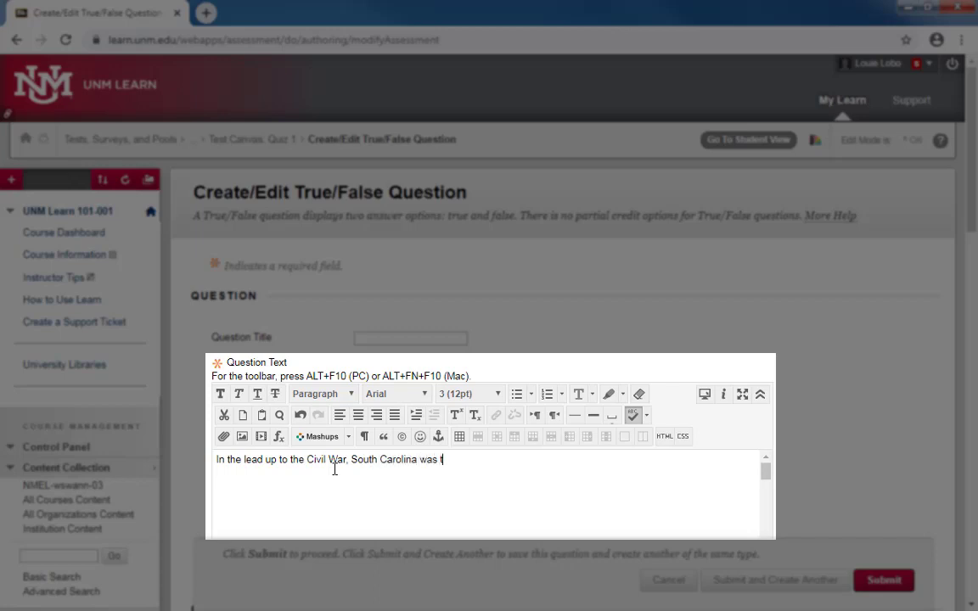
pyautogui.write('he first state to secede.')
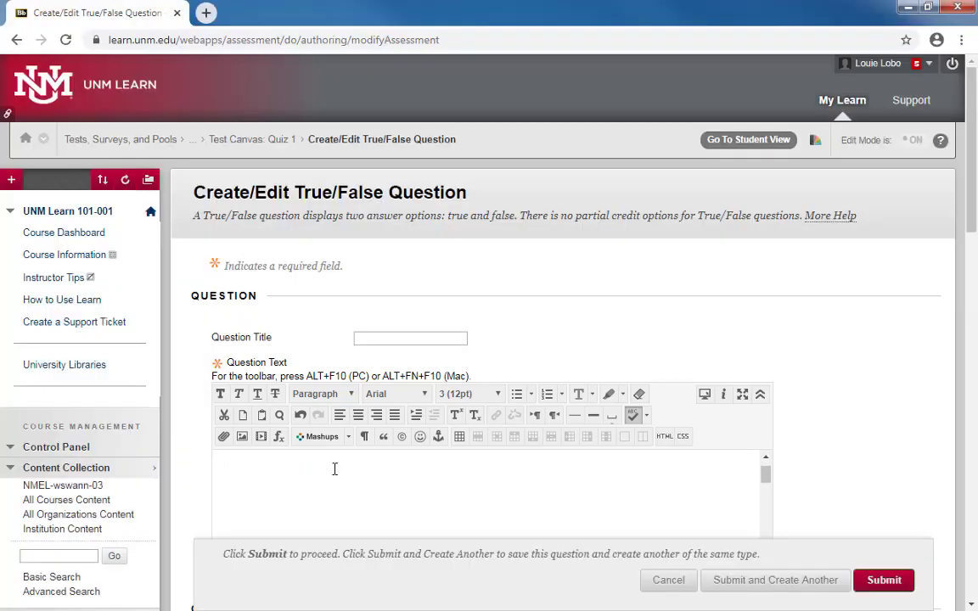
pyautogui.write('In the lead up to the Civil War, South Carolina was the first state to secede.')
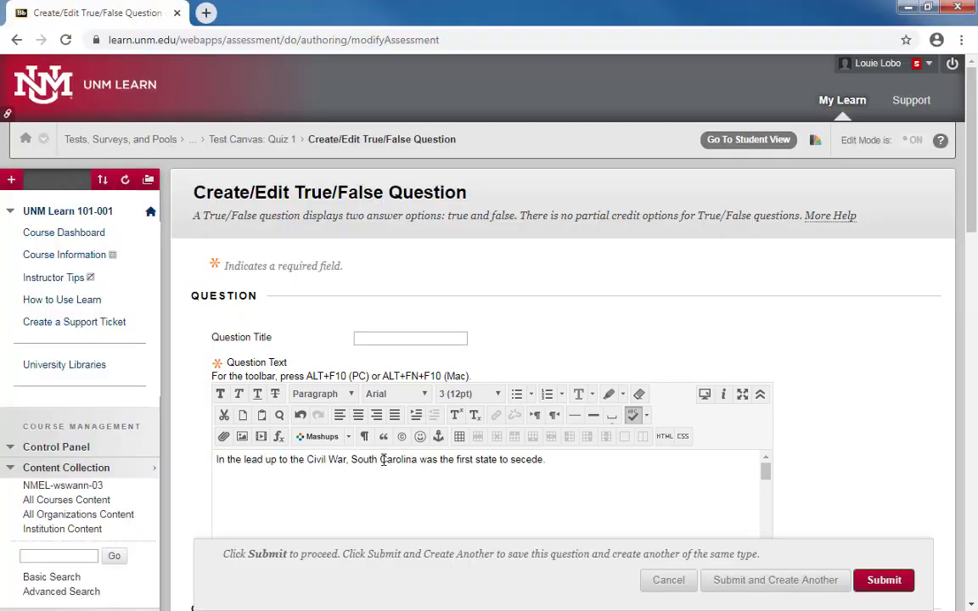
# - Mark True as the correct answer, leave the feedback empty and submit the True/False question
pyautogui.scroll(-5, 874, 461)
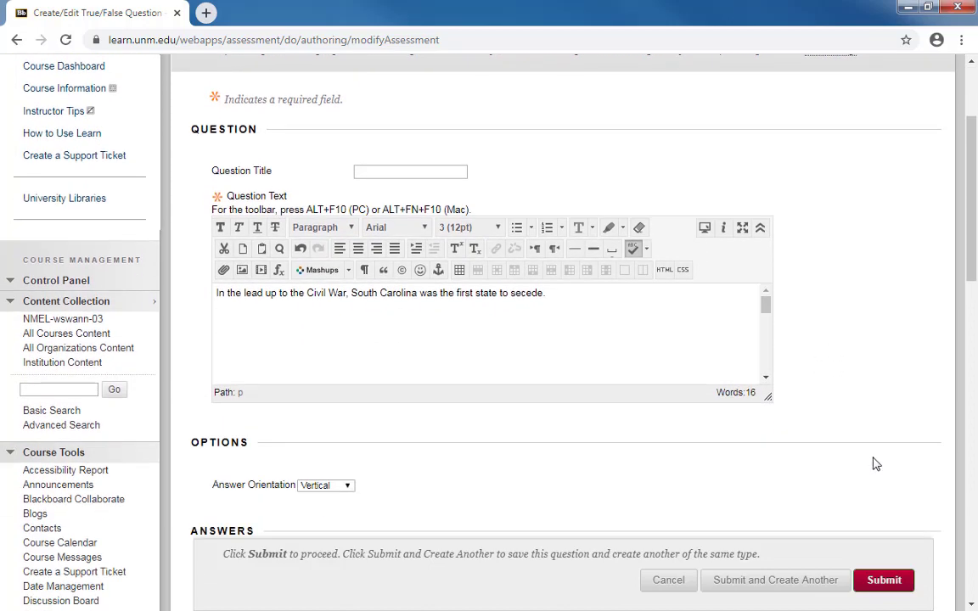
pyautogui.scroll(-3, 874, 462)
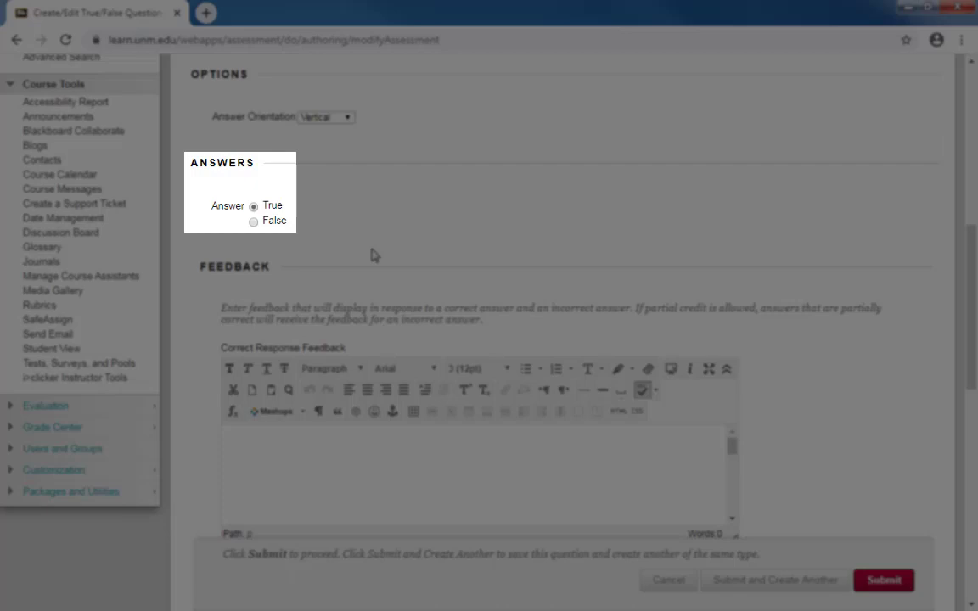
pyautogui.click(254, 222)
pyautogui.click(253, 206)
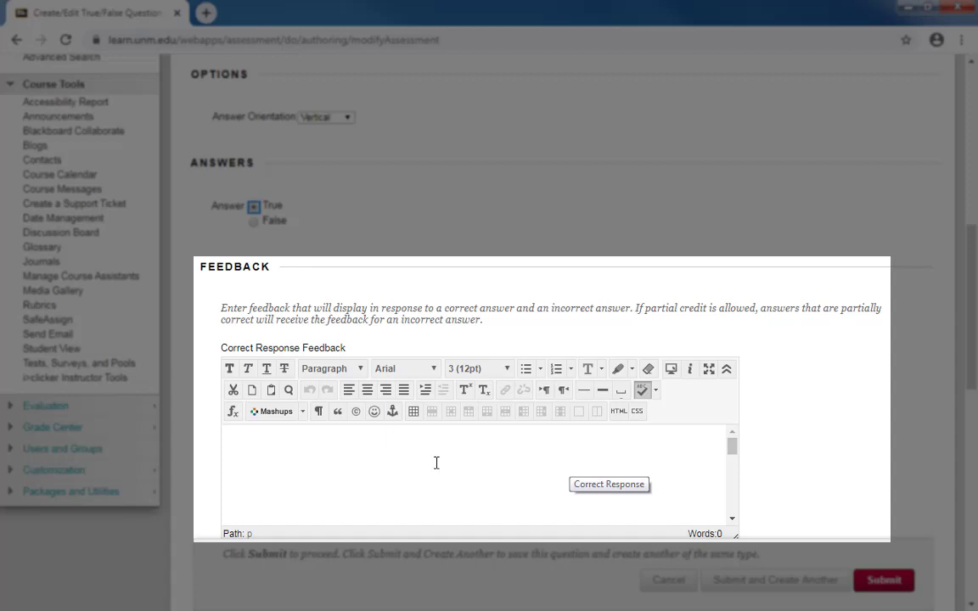
pyautogui.click(387, 484)
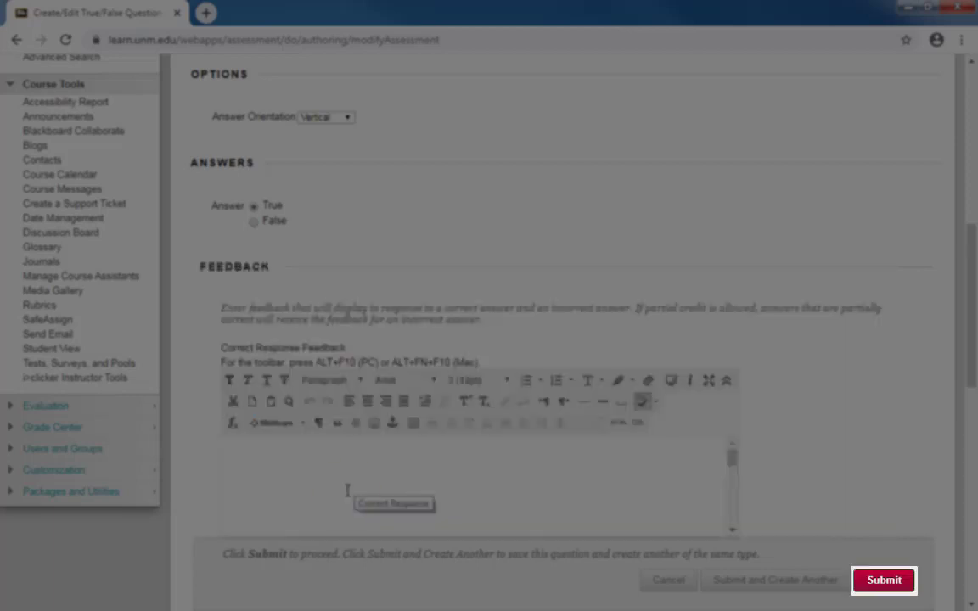
pyautogui.click(884, 580)
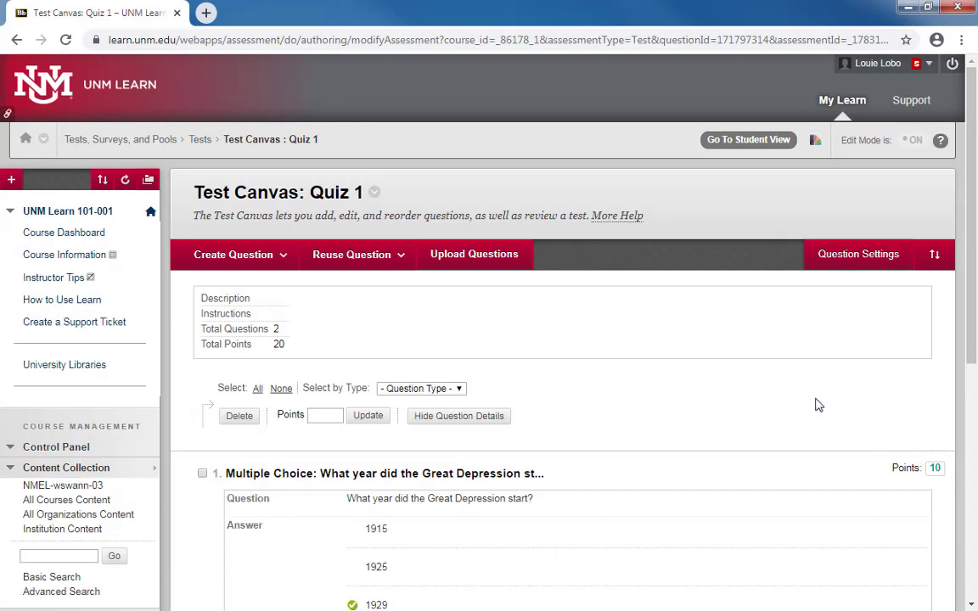
# - Create a Calculated Numeric question with the text "What year did the US enter World War I?"
pyautogui.scroll(-1, 812, 415)
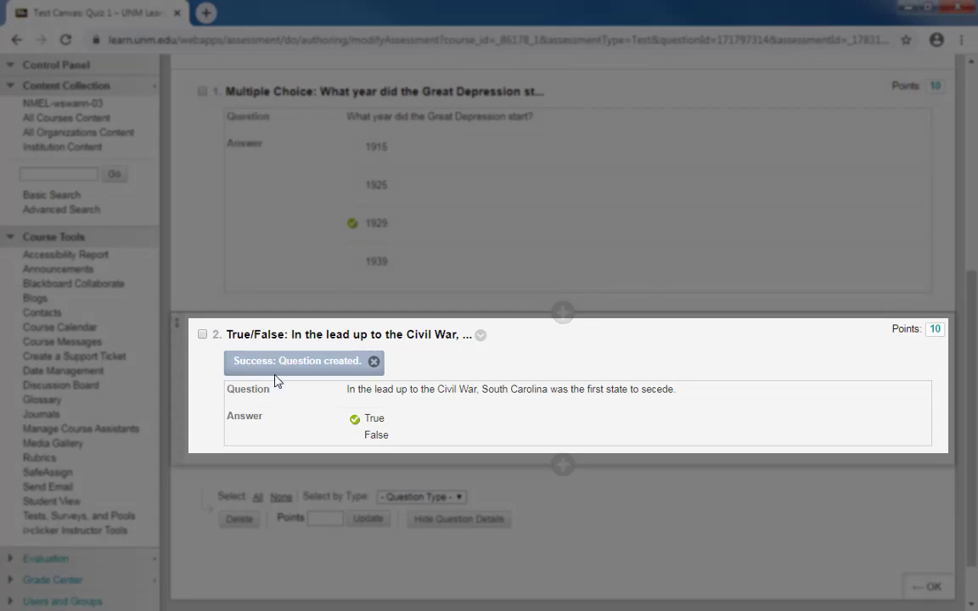
pyautogui.scroll(5, 275, 379)
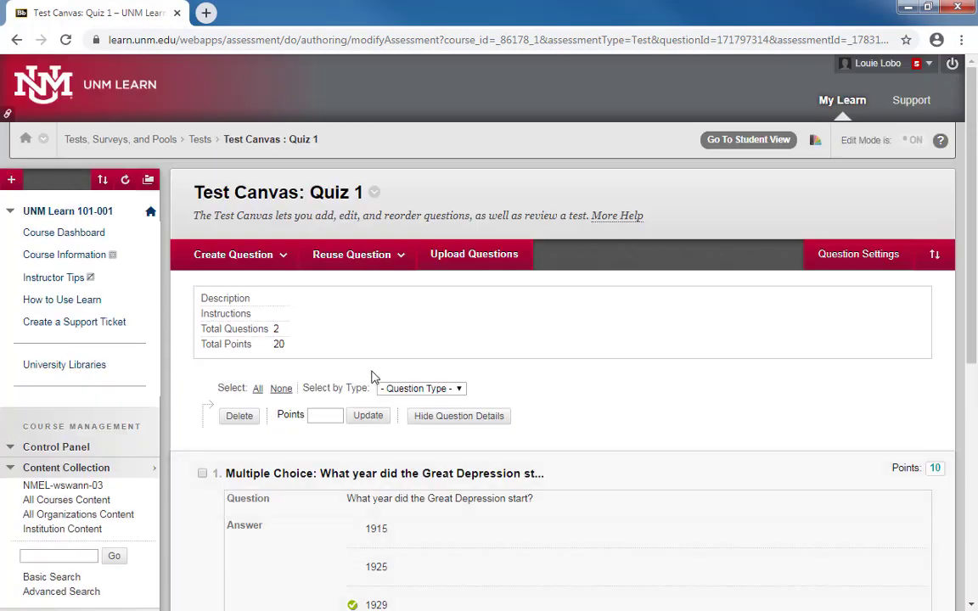
pyautogui.click(281, 255)
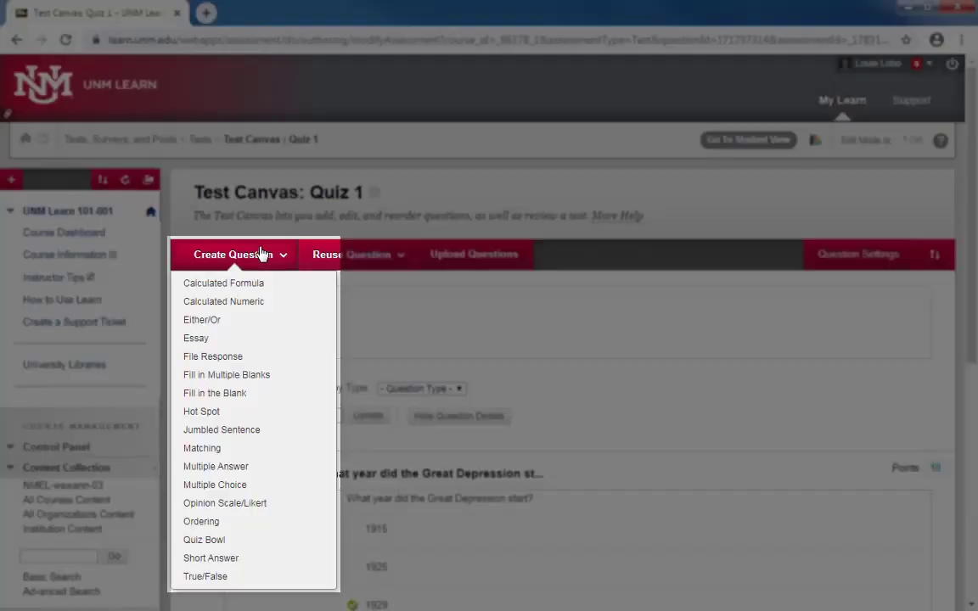
pyautogui.click(234, 307)
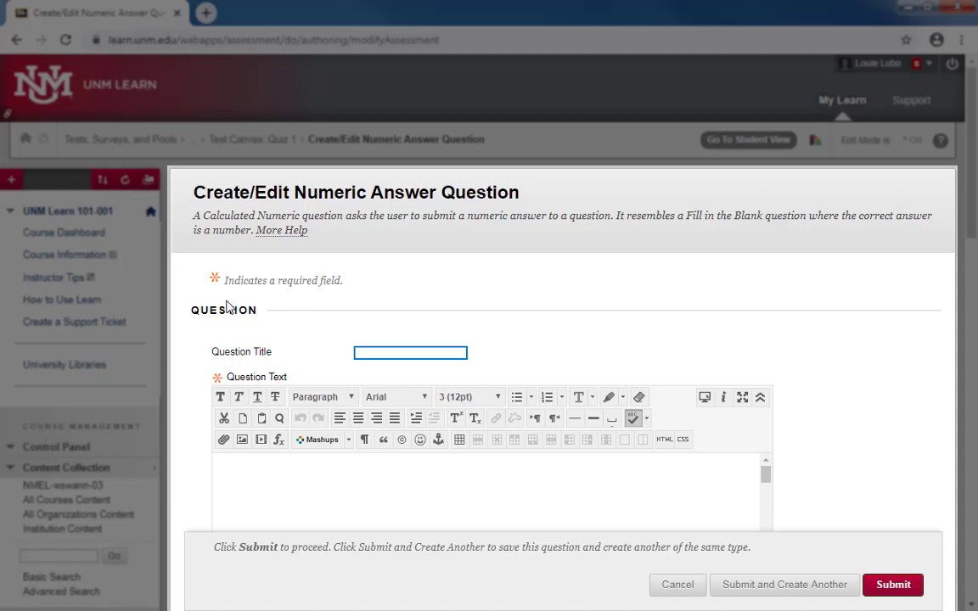
pyautogui.click(431, 314)
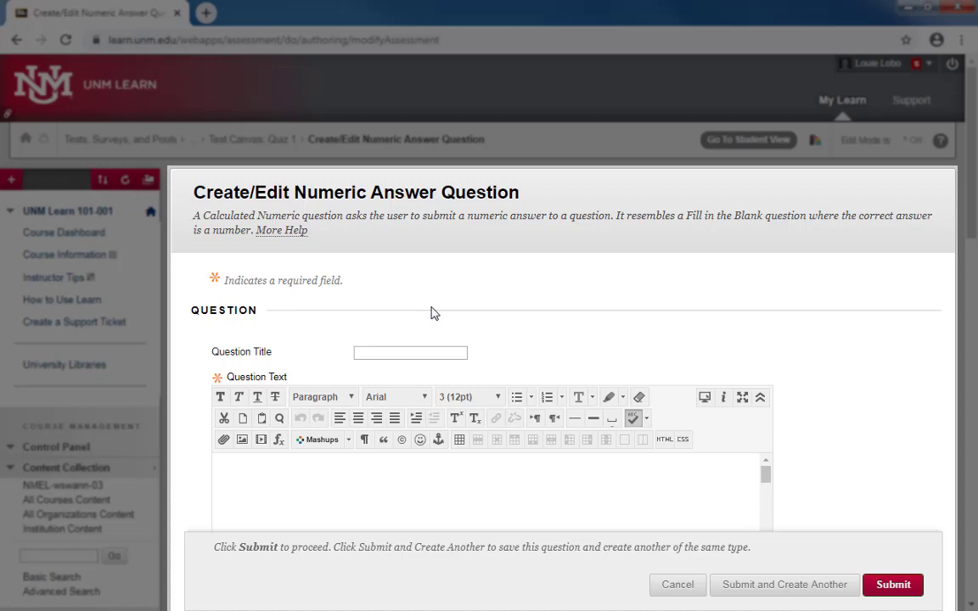
pyautogui.click(295, 473)
pyautogui.write('What year did the US enter World War I?')
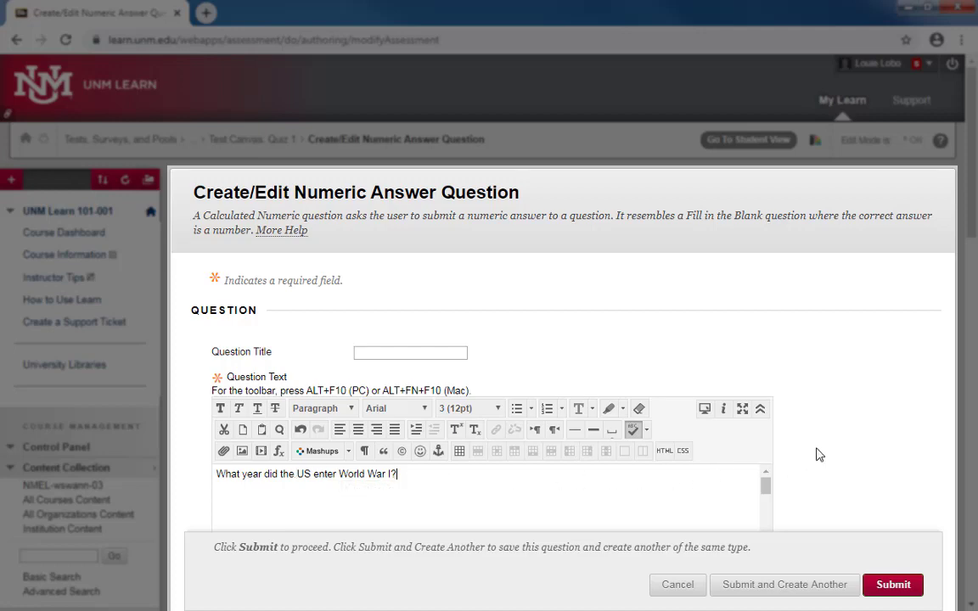
# - Enter 1917 as the correct answer and submit the Calculated Numeric question without an answer range or feedback
pyautogui.scroll(-4, 820, 455)
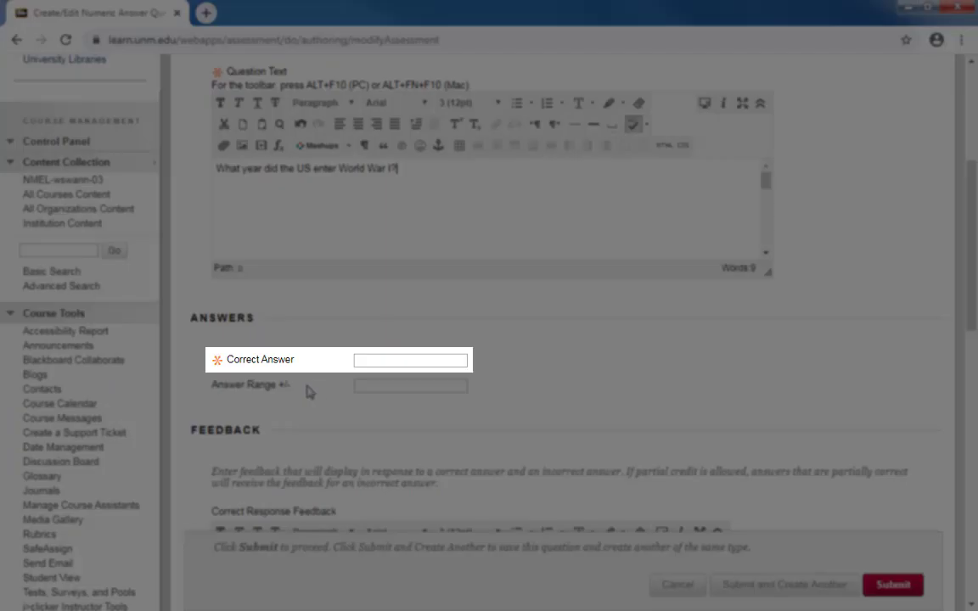
pyautogui.click(411, 363)
pyautogui.write('1917')
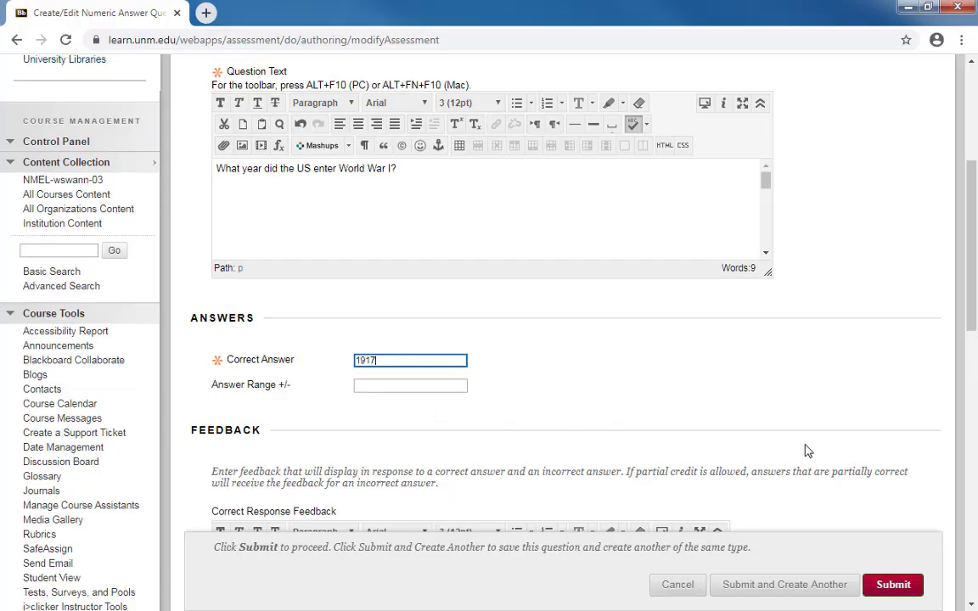
pyautogui.scroll(-2, 812, 452)
pyautogui.scroll(-2, 813, 452)
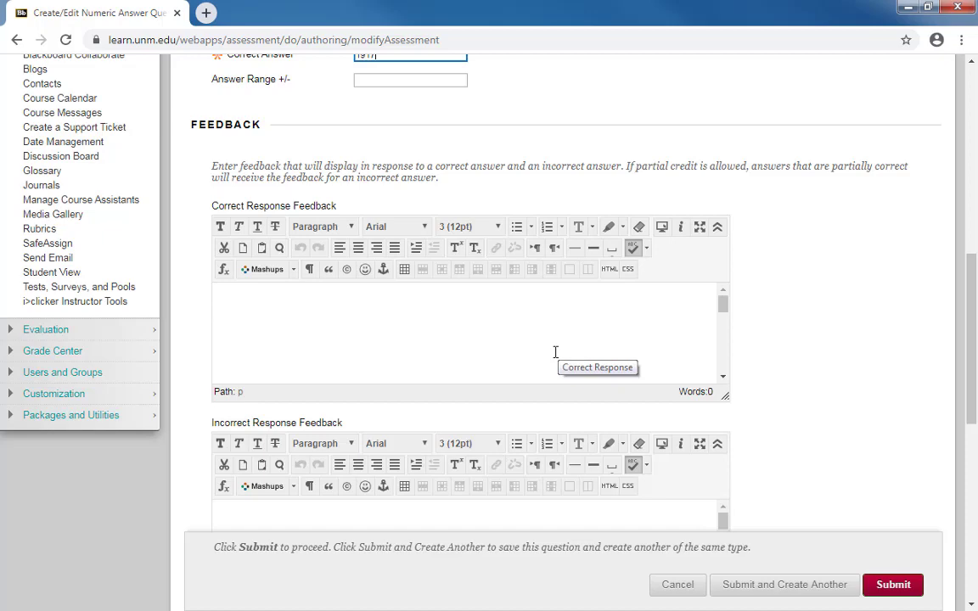
pyautogui.click(893, 585)
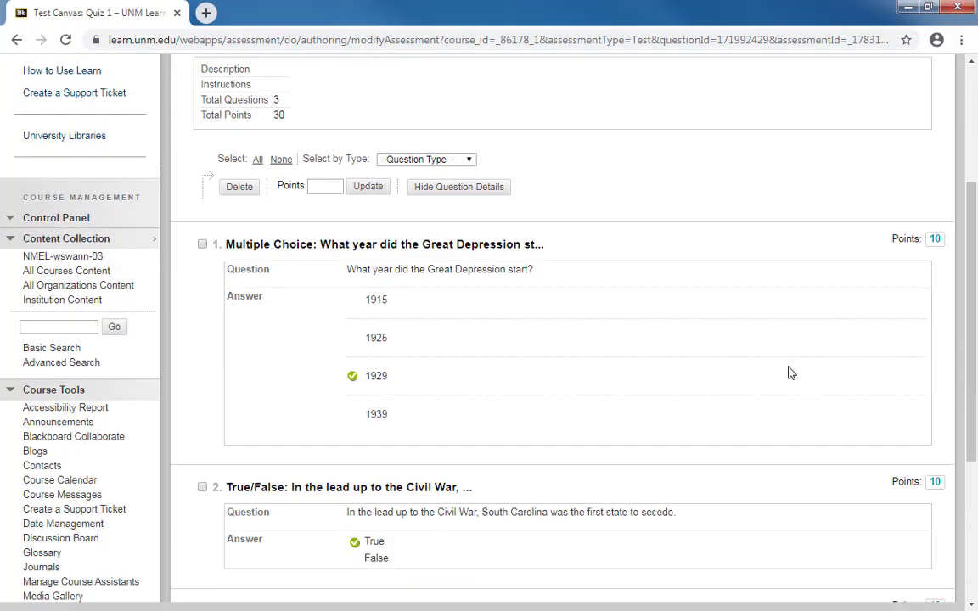
pyautogui.scroll(5, 789, 371)
pyautogui.scroll(2, 790, 371)
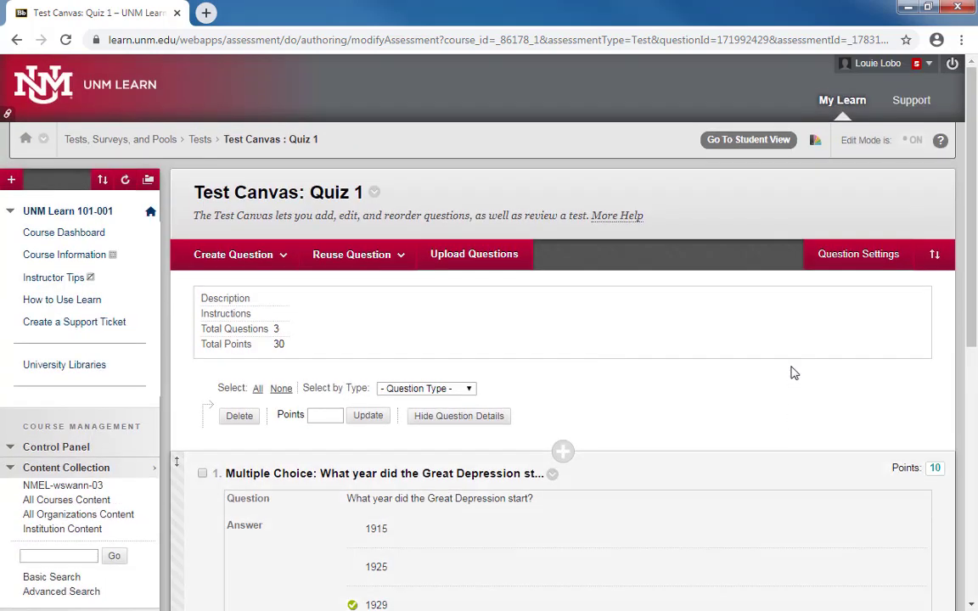
pyautogui.click(281, 255)
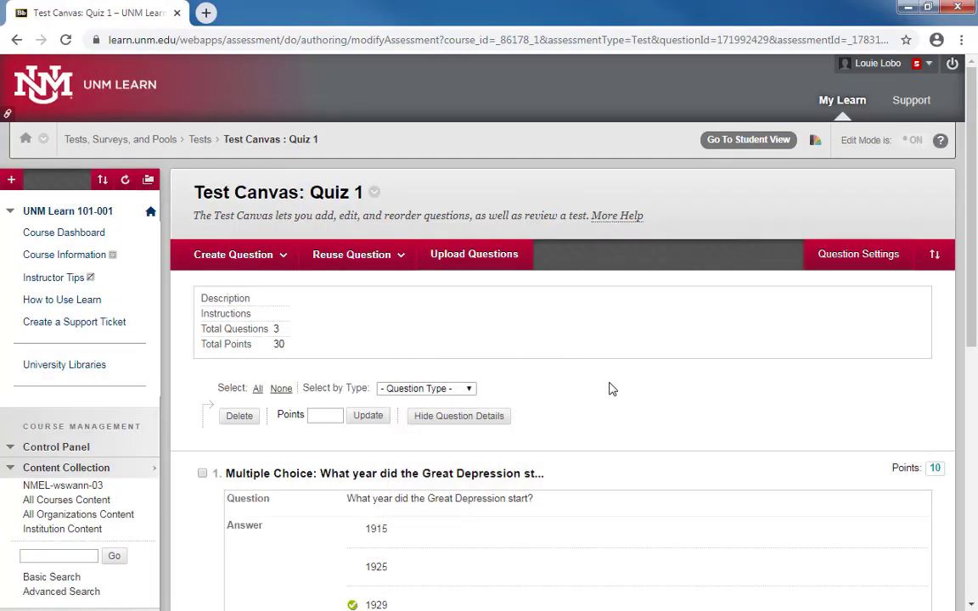
# - Finish editing the test's questions and add the existing test Quiz 1 to the Course Information area
pyautogui.scroll(-6, 611, 388)
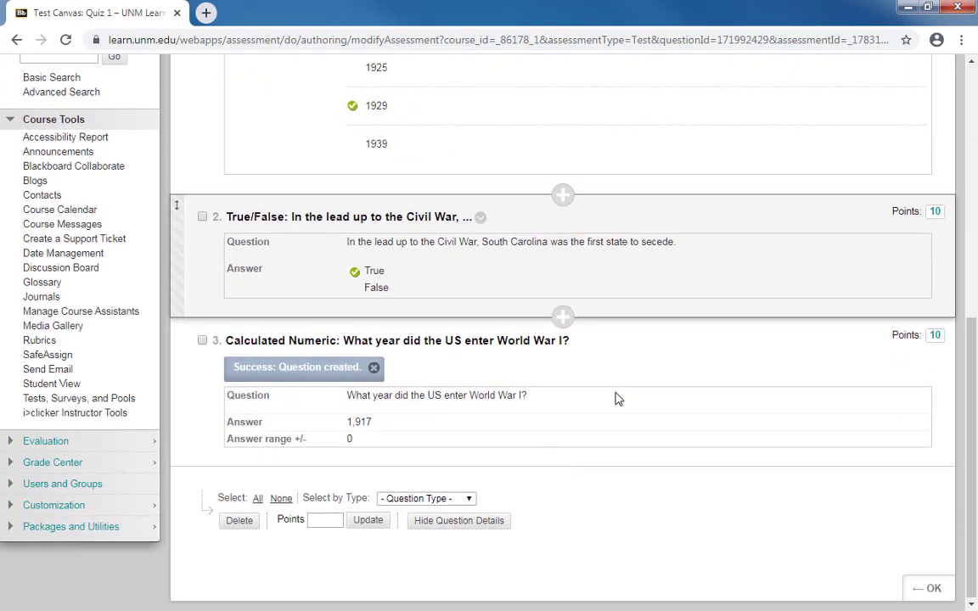
pyautogui.click(933, 591)
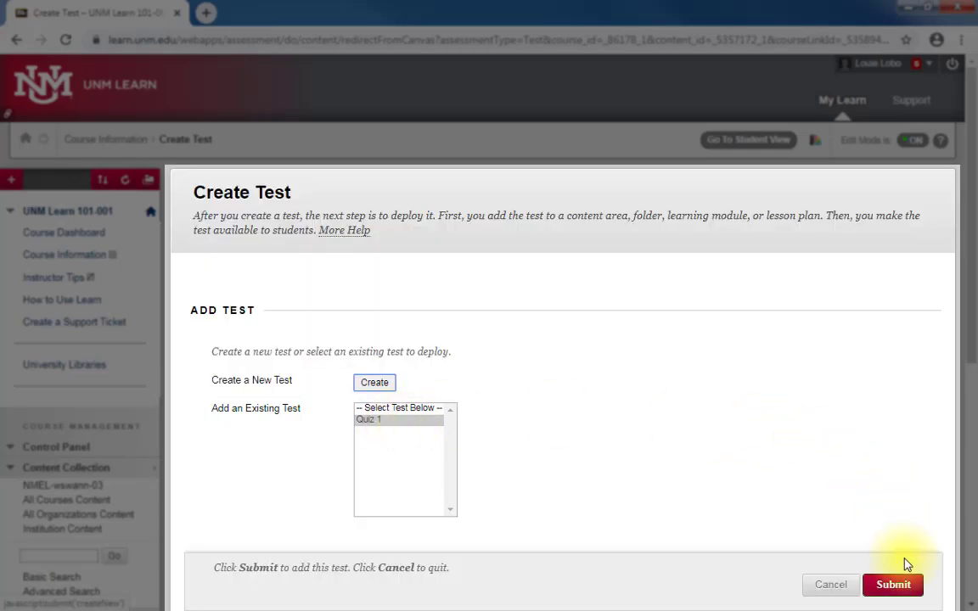
pyautogui.click(893, 585)
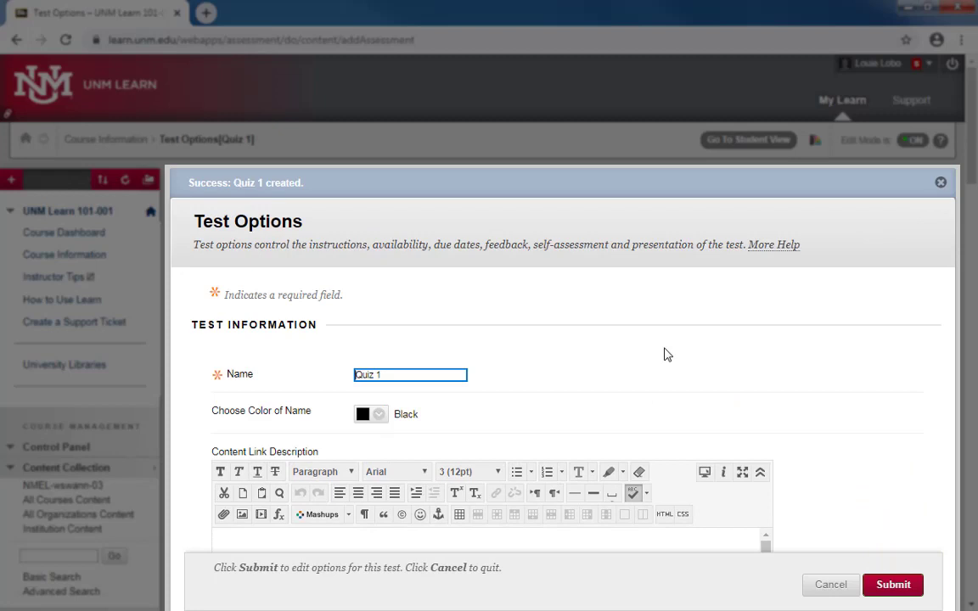